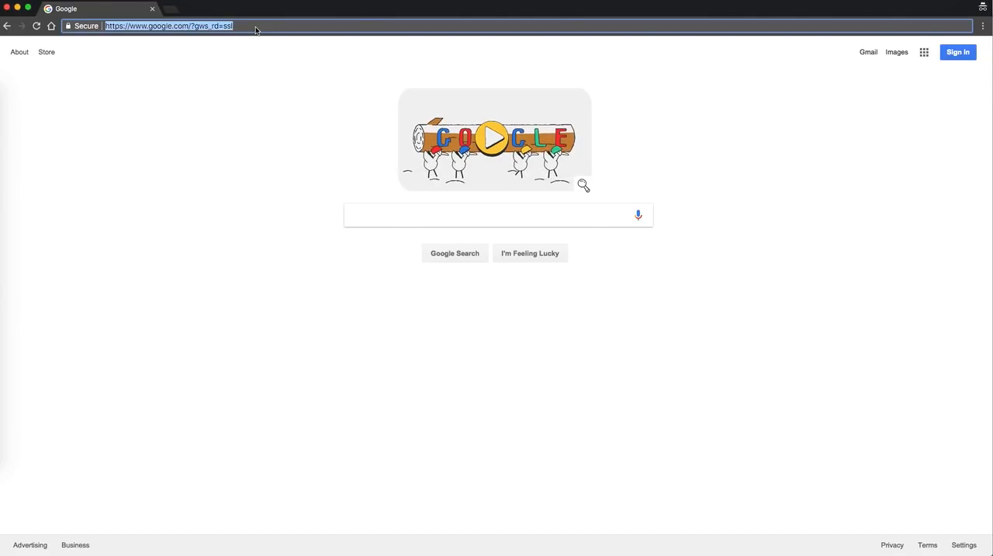
# Go to linktank.com and open the account registration form
pyautogui.write('linktank.com')
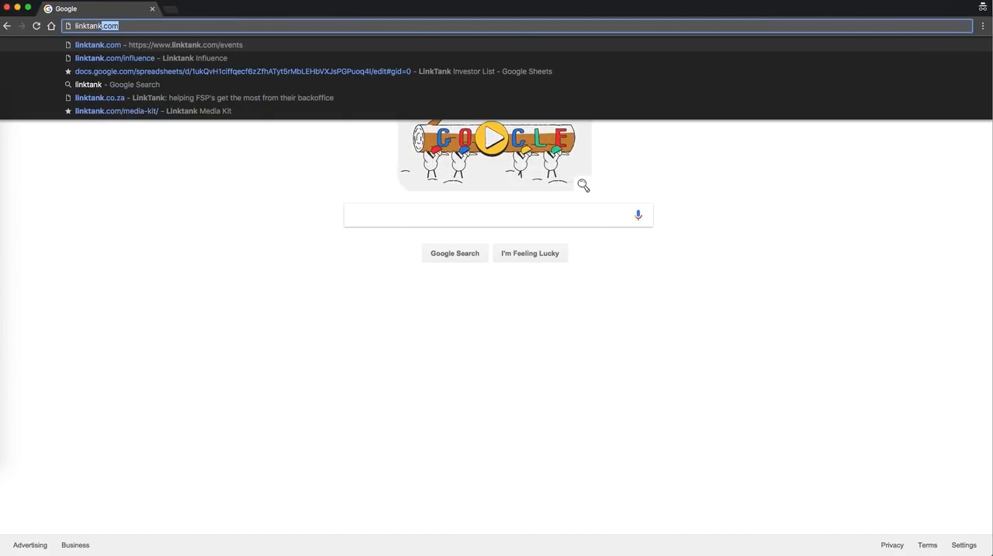
pyautogui.press('Return')
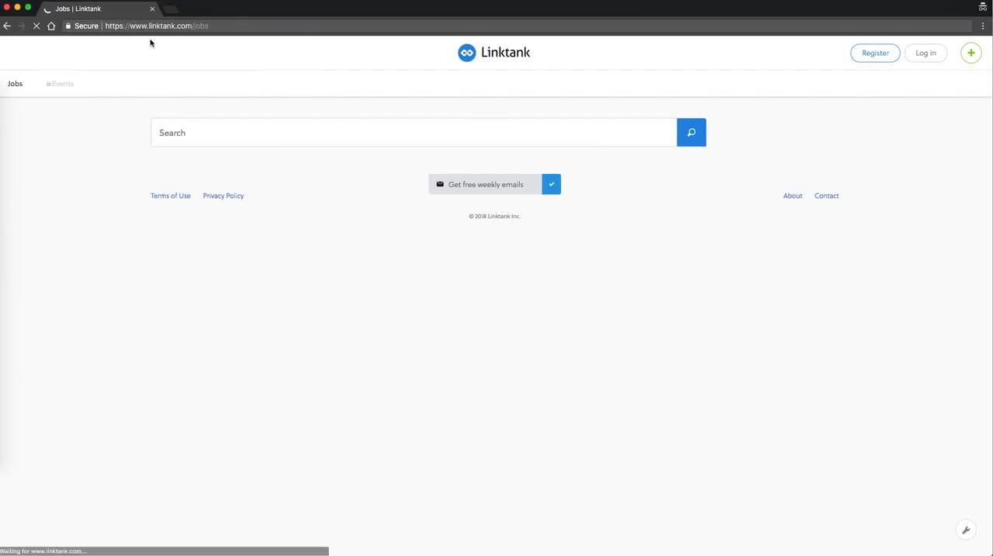
pyautogui.click(881, 60)
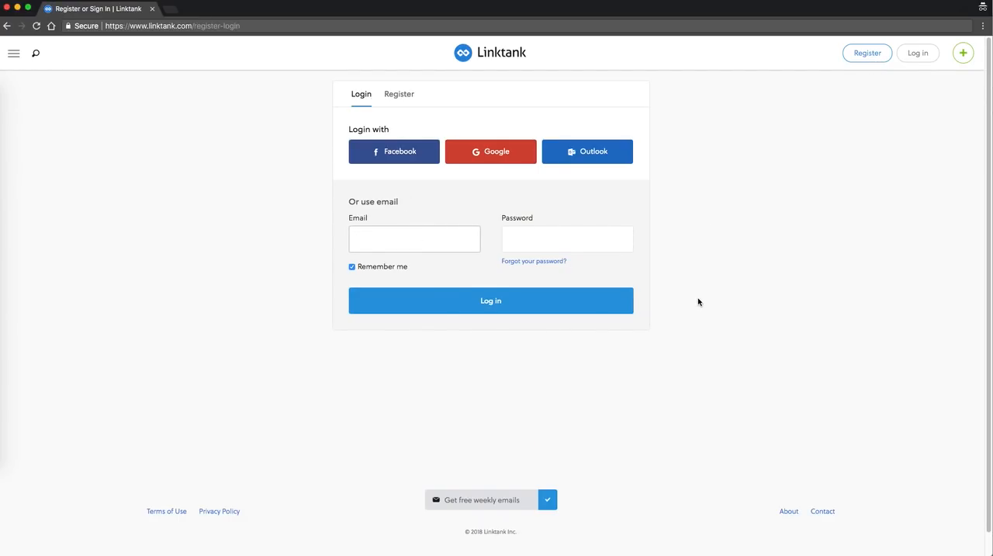
pyautogui.click(408, 96)
# Register by email with the account's email address, password, first name and last name, and submit the form
pyautogui.click(396, 241)
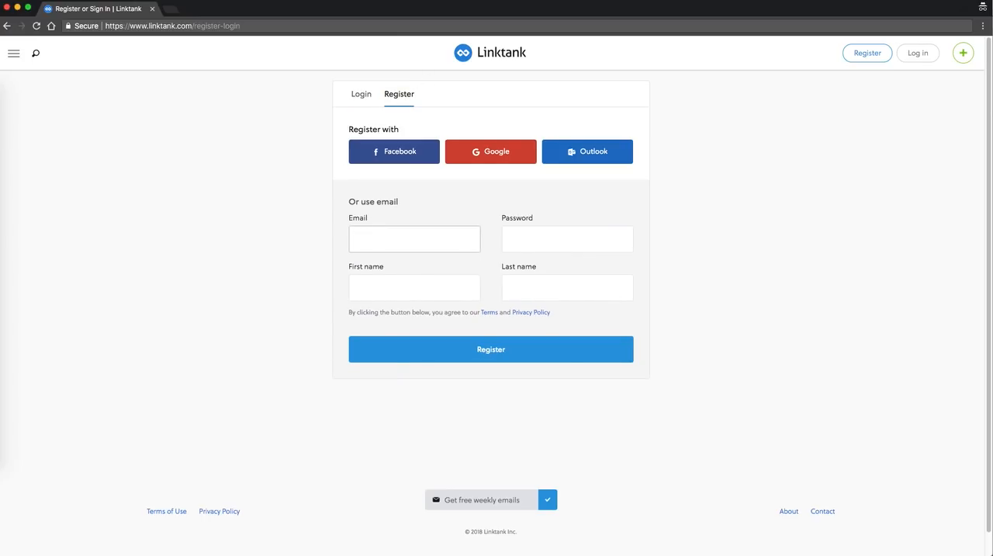
pyautogui.press('Tab')
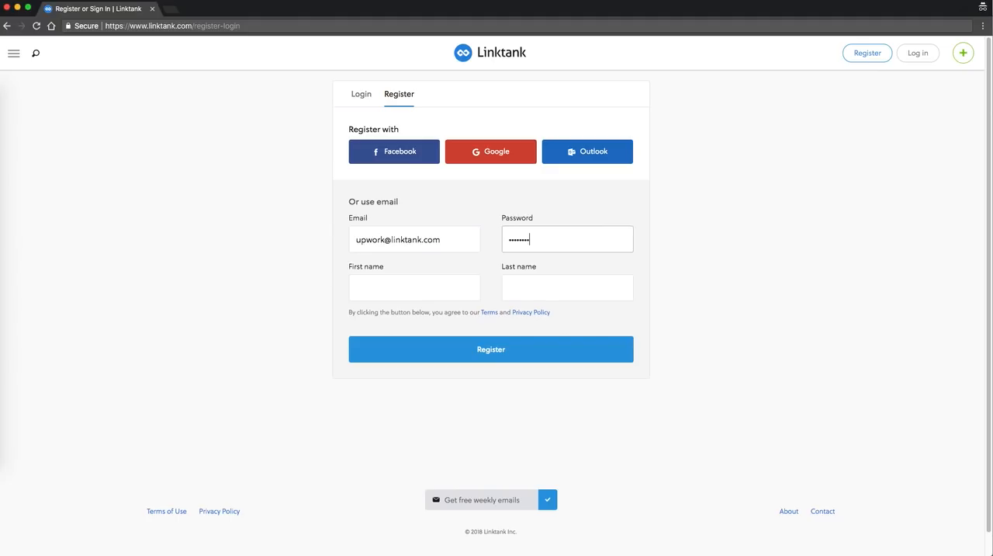
pyautogui.press('Tab')
pyautogui.press('Tab')
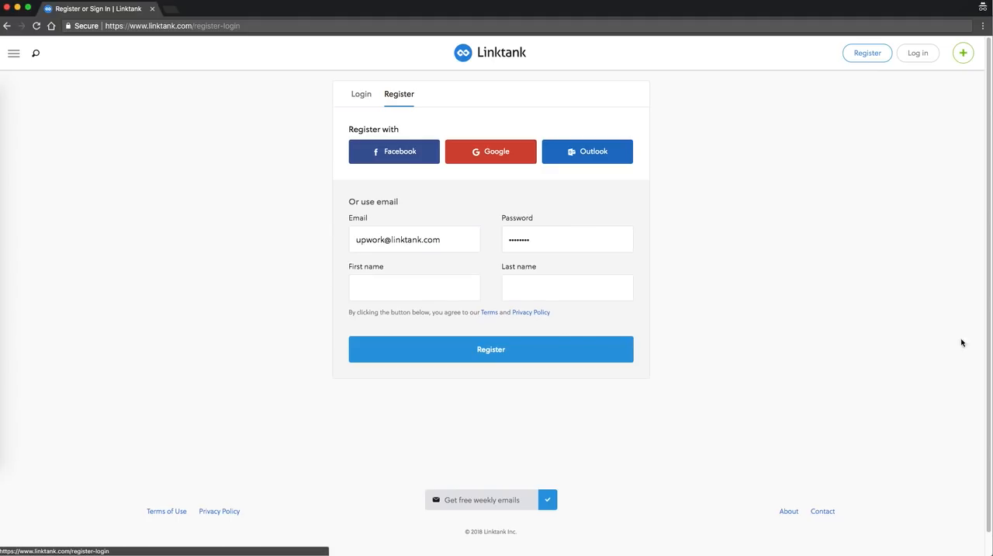
pyautogui.click(395, 279)
pyautogui.write('Upwork')
pyautogui.press('Tab')
pyautogui.write('User')
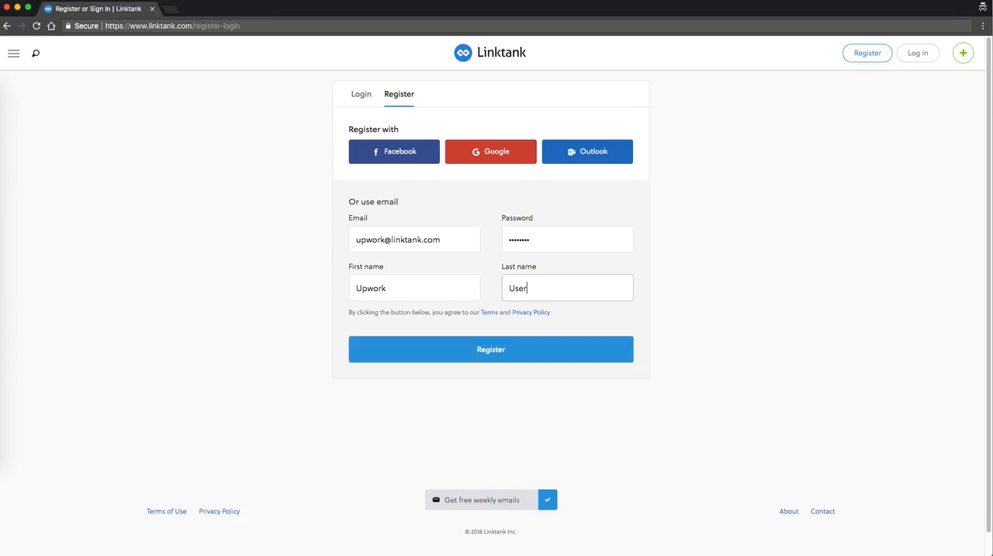
pyautogui.click(492, 360)
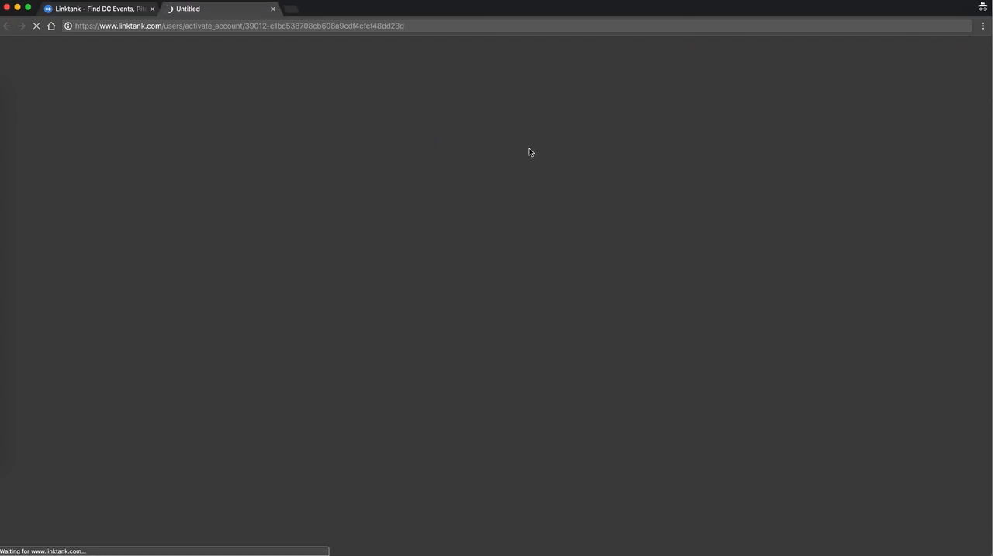
# Check the Linktank home page and the Edit my profile page opened by the account activation link, and close the profile page
pyautogui.click(103, 12)
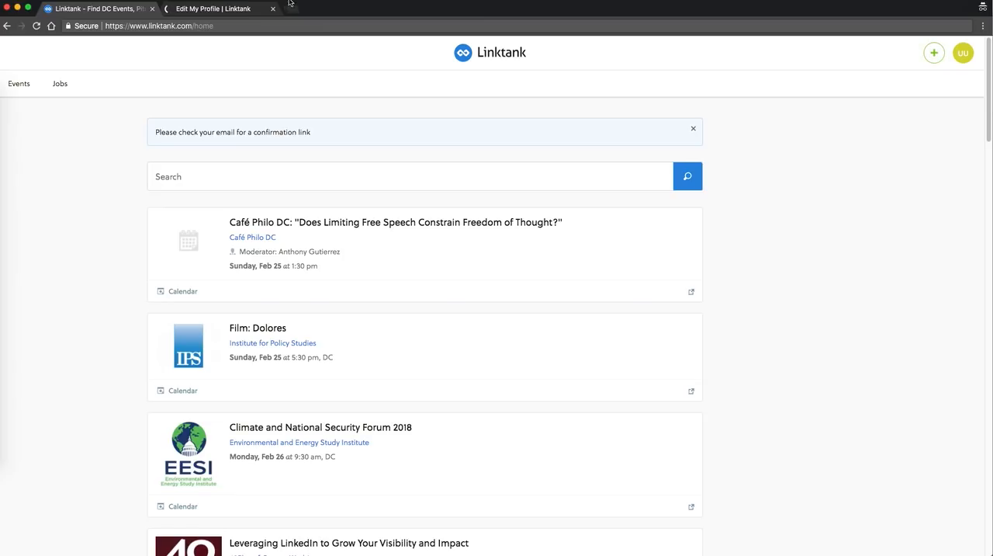
pyautogui.click(240, 10)
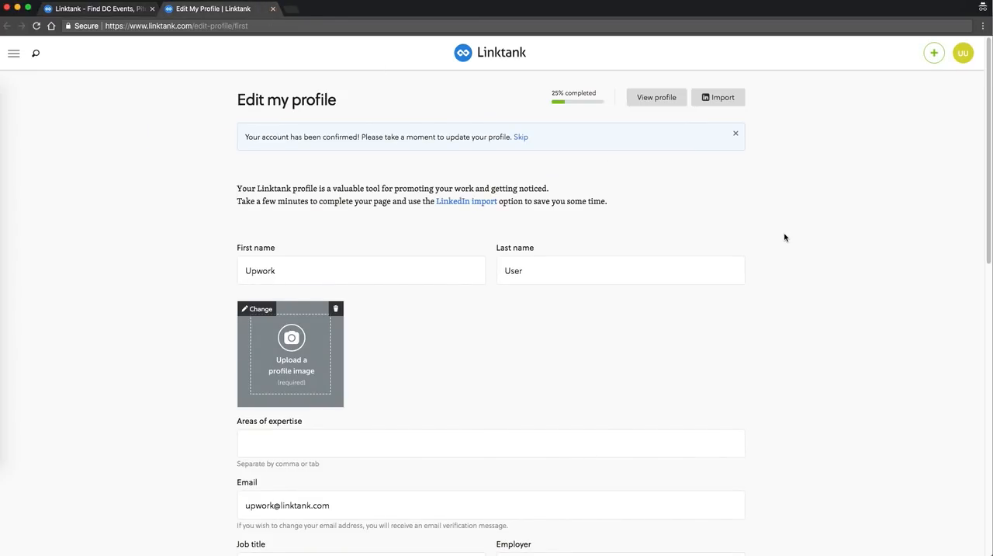
pyautogui.scroll(-6, 785, 237)
pyautogui.scroll(5, 784, 238)
pyautogui.scroll(2, 785, 238)
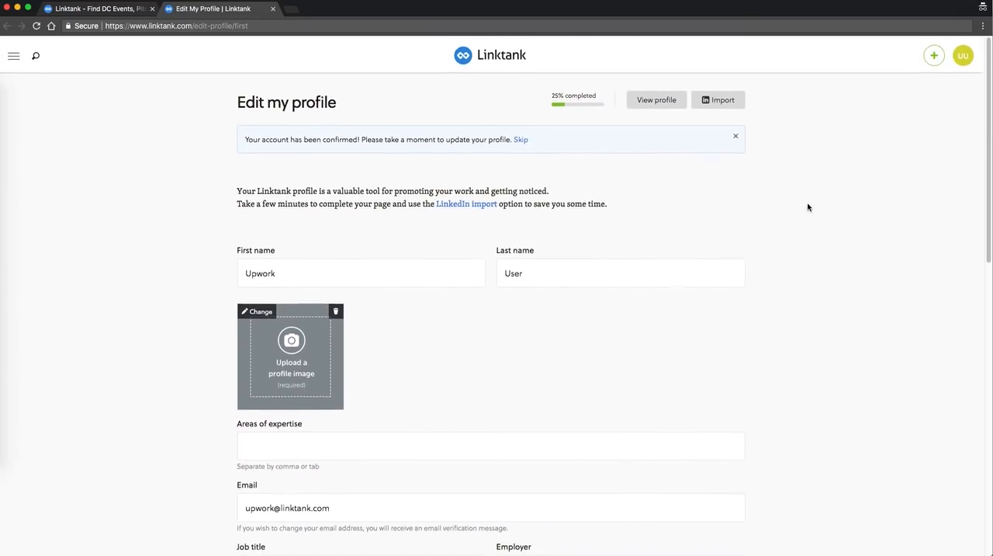
pyautogui.click(272, 8)
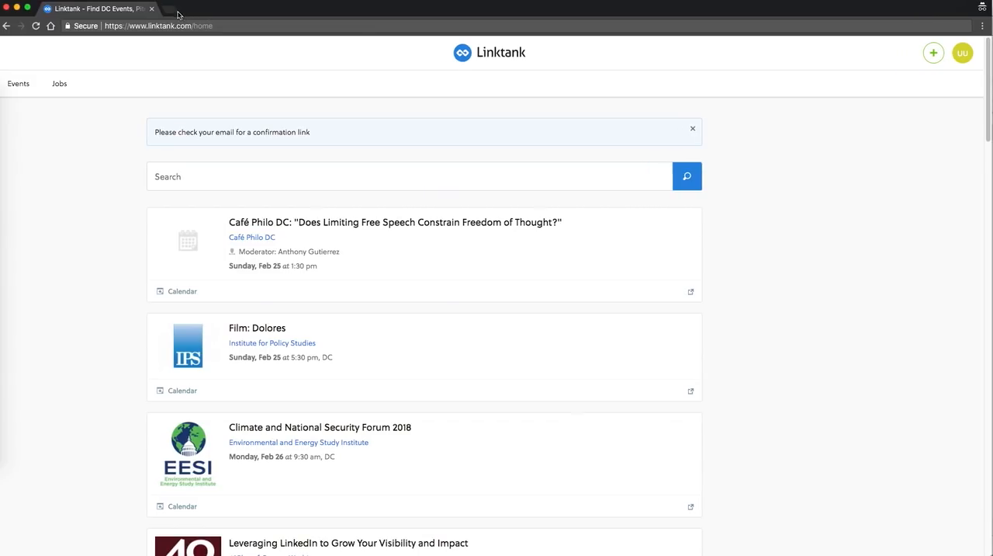
# Switch to the event entry spreadsheet in Google Sheets and examine the organizations' URL, URLs, Linktank URL and Notes columns in NYC Events
pyautogui.press('super+grave')
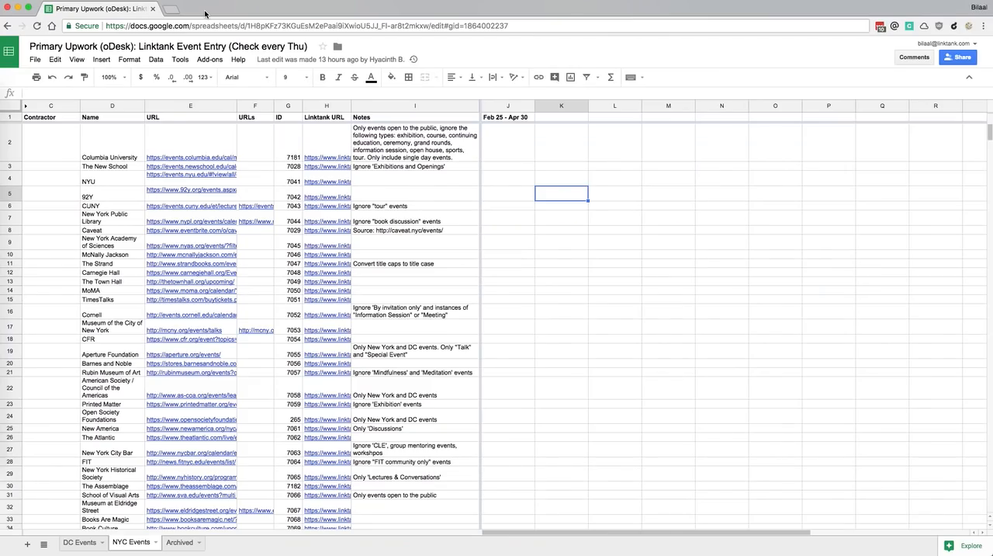
pyautogui.click(439, 195)
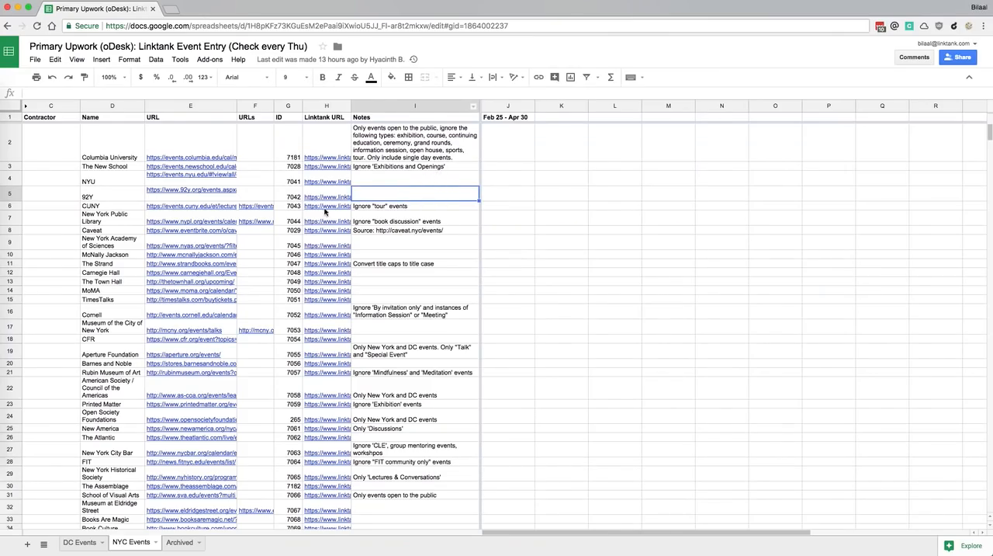
pyautogui.scroll(-3, 95, 217)
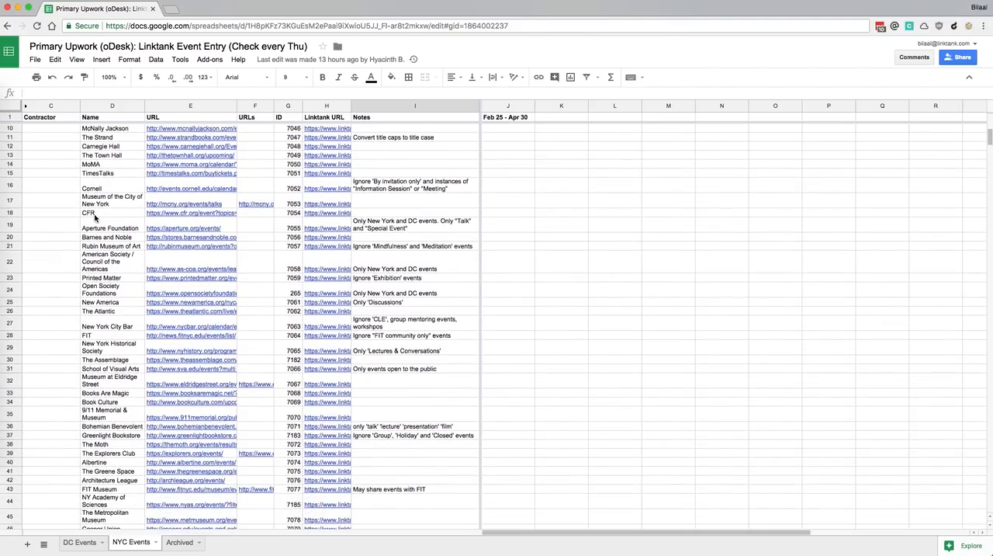
pyautogui.scroll(3, 95, 217)
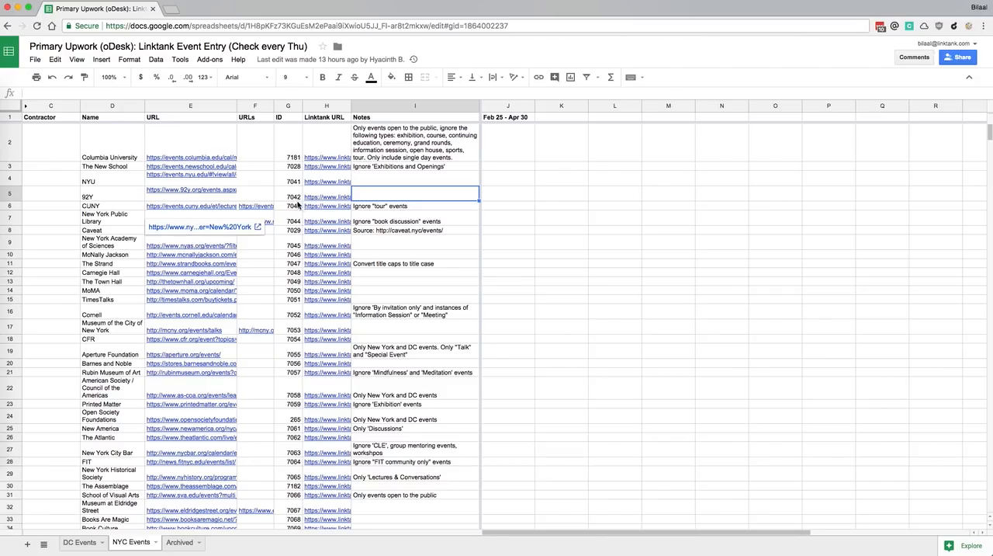
pyautogui.click(220, 327)
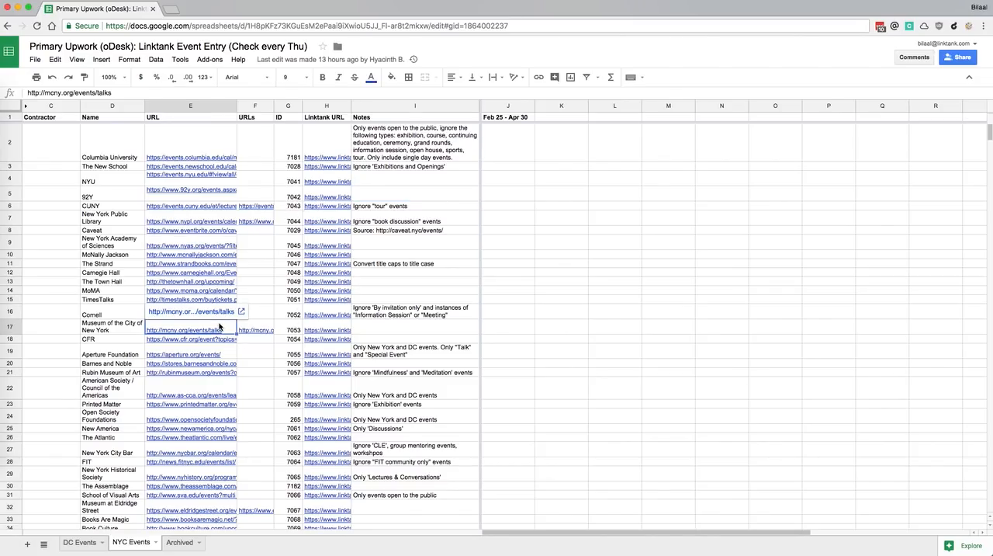
pyautogui.click(256, 329)
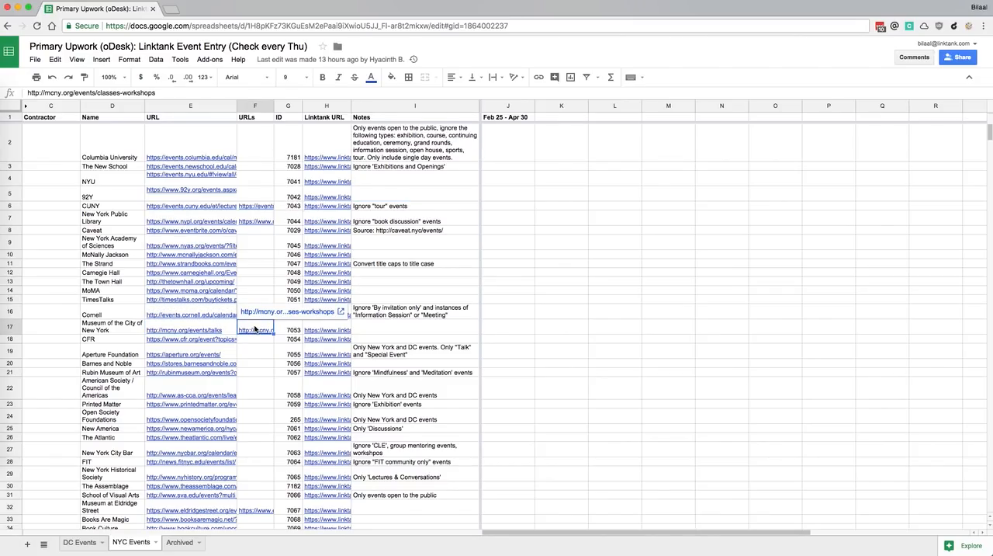
pyautogui.click(336, 137)
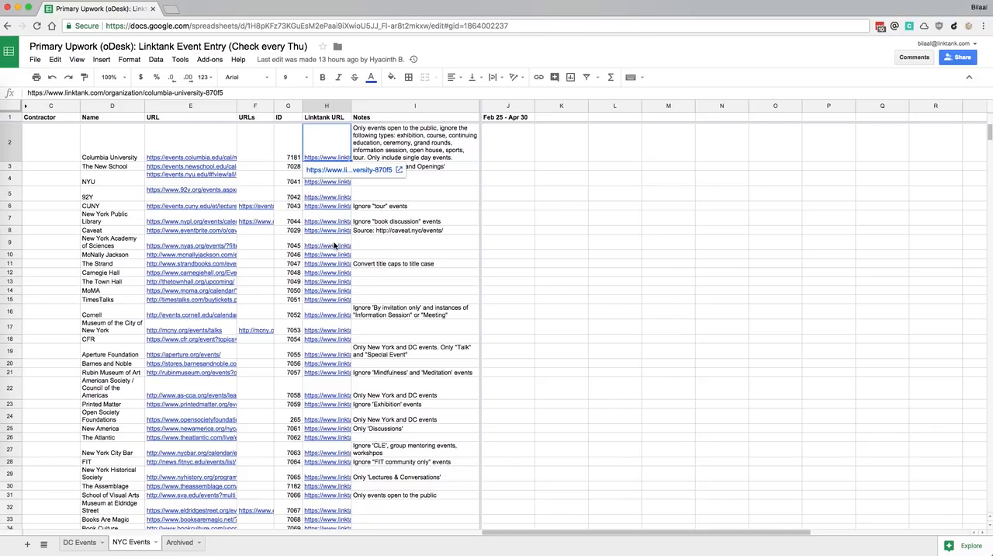
pyautogui.click(398, 155)
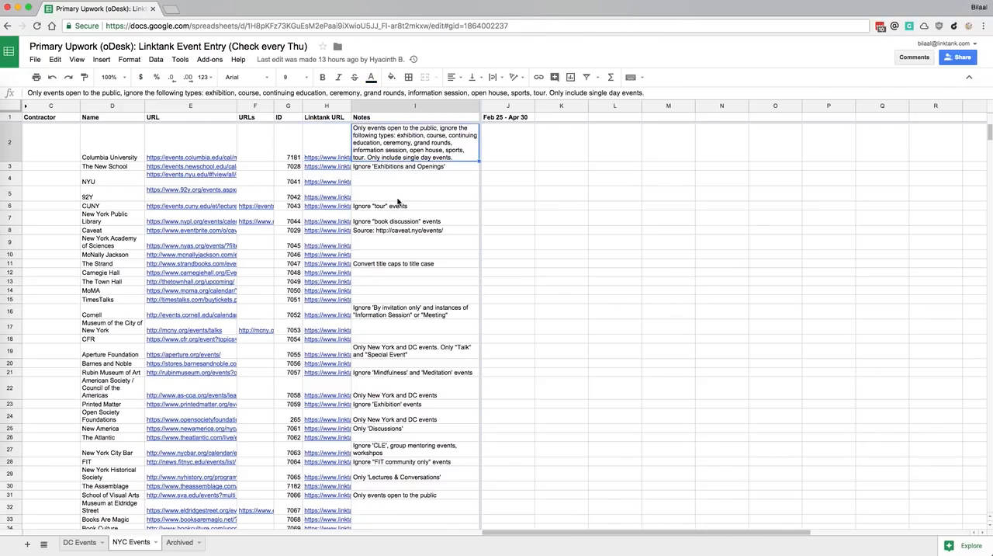
pyautogui.scroll(-10, 399, 202)
pyautogui.scroll(8, 398, 203)
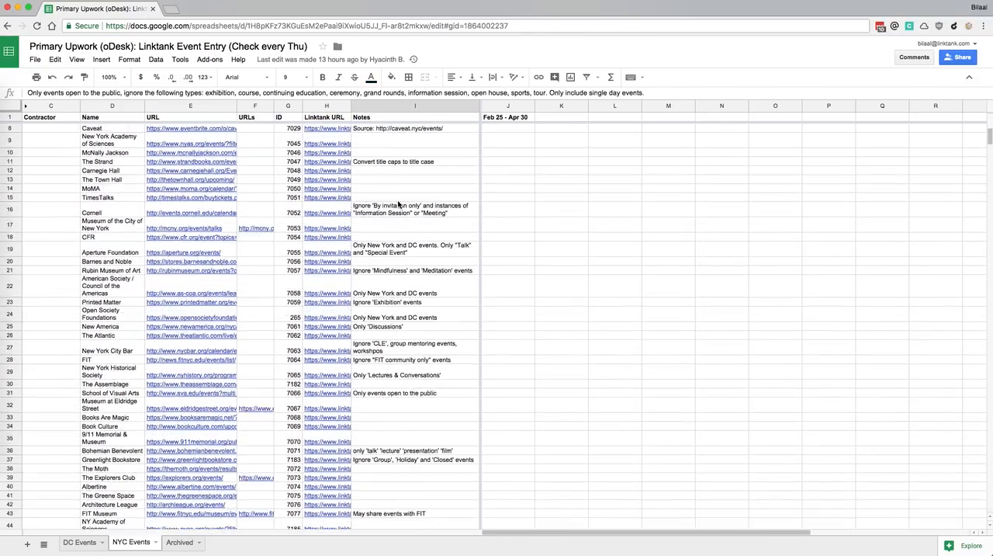
pyautogui.scroll(3, 399, 203)
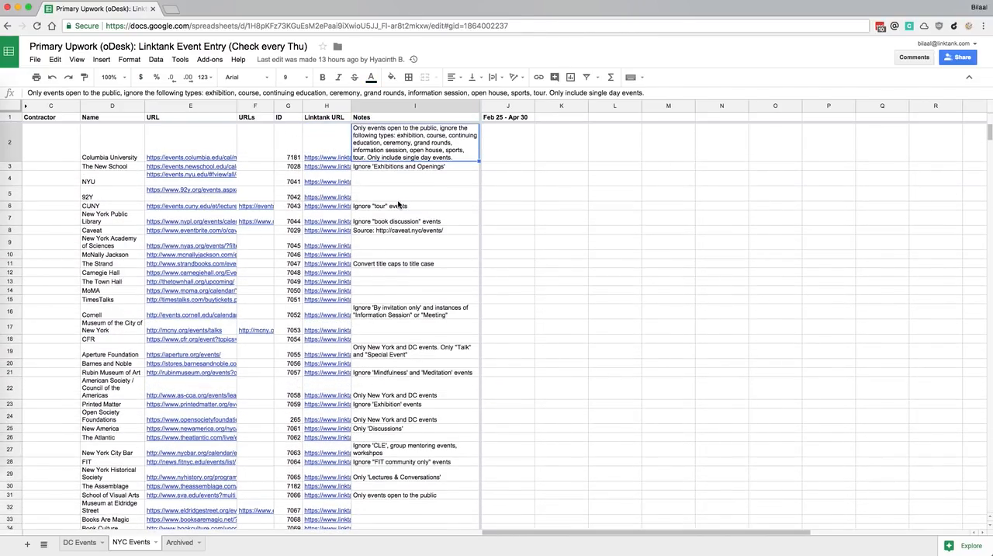
# Enter the contractor's full name in the Contractor cell of the Columbia University row
pyautogui.click(48, 149)
pyautogui.write('U')
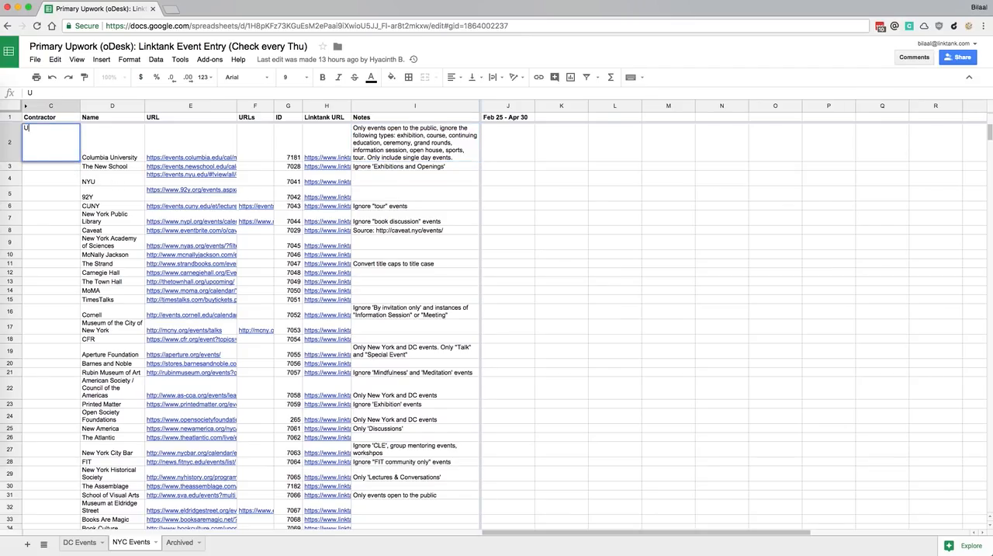
pyautogui.write('pwork User')
pyautogui.press('Return')
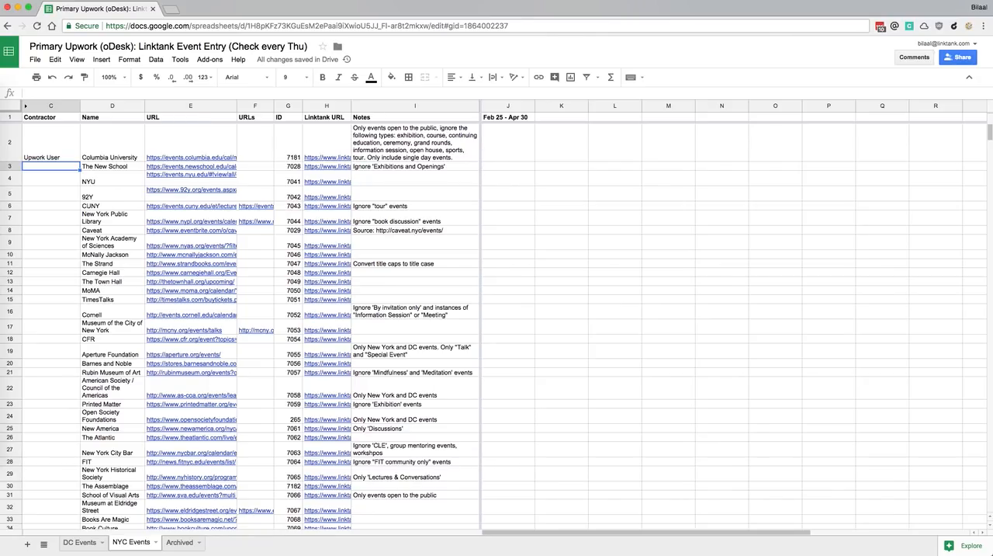
# Replace the Columbia University row's contractor entry with the contractor's first name and last initial followed by a period
pyautogui.press('Up')
pyautogui.write('Upwork U.')
pyautogui.press('Return')
pyautogui.press('Up')
pyautogui.press('Down')
pyautogui.press('Up')
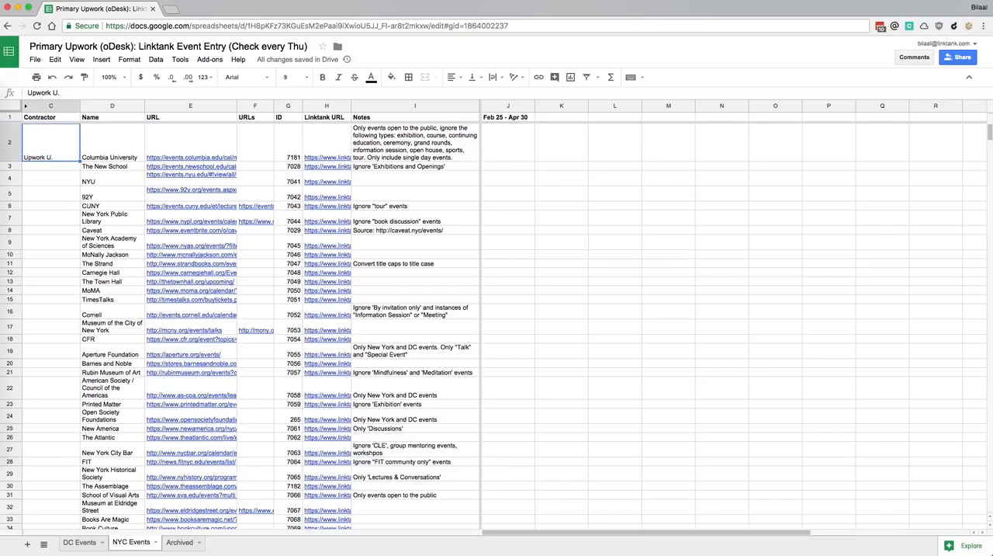
# Follow the Columbia University row's URL and open the university's Events Calendar
pyautogui.click(198, 156)
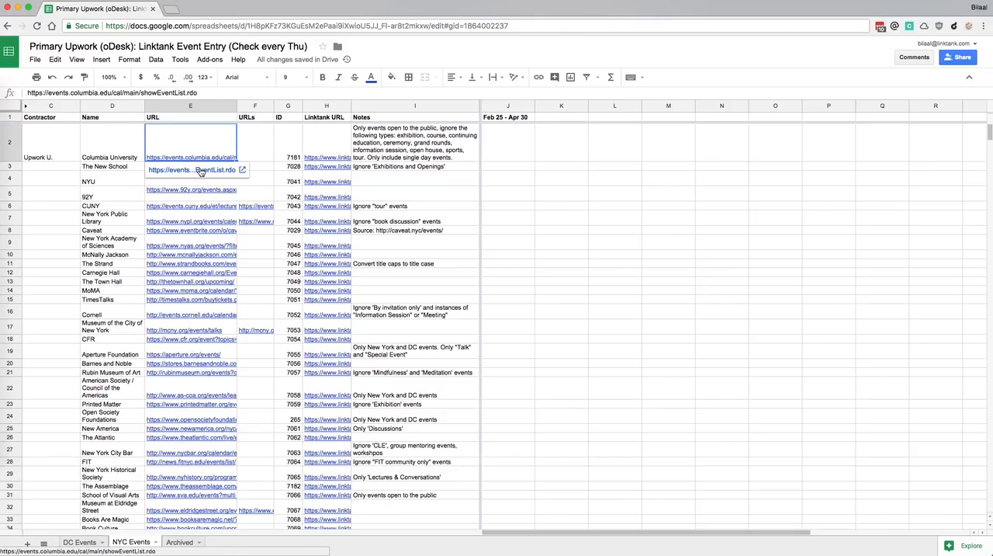
pyautogui.click(200, 170)
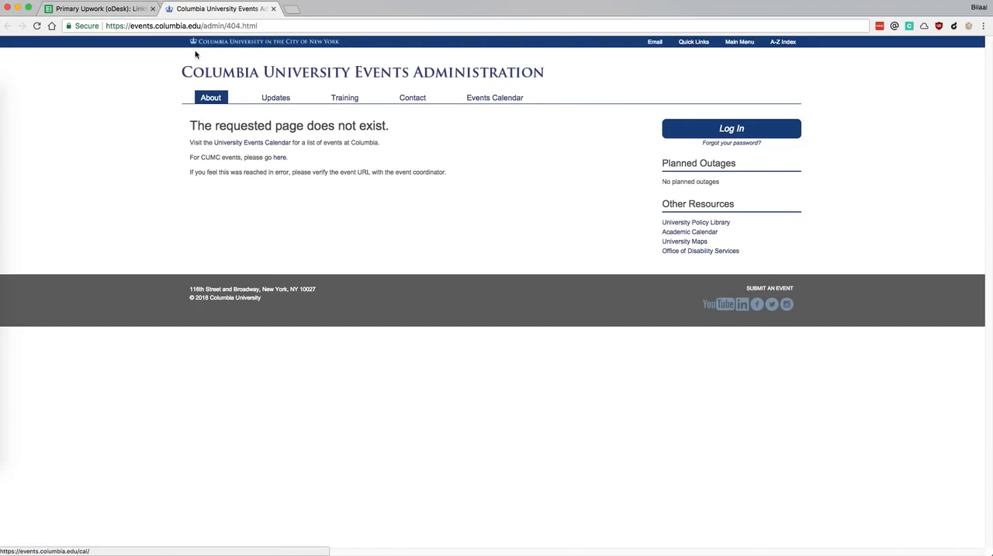
pyautogui.click(483, 99)
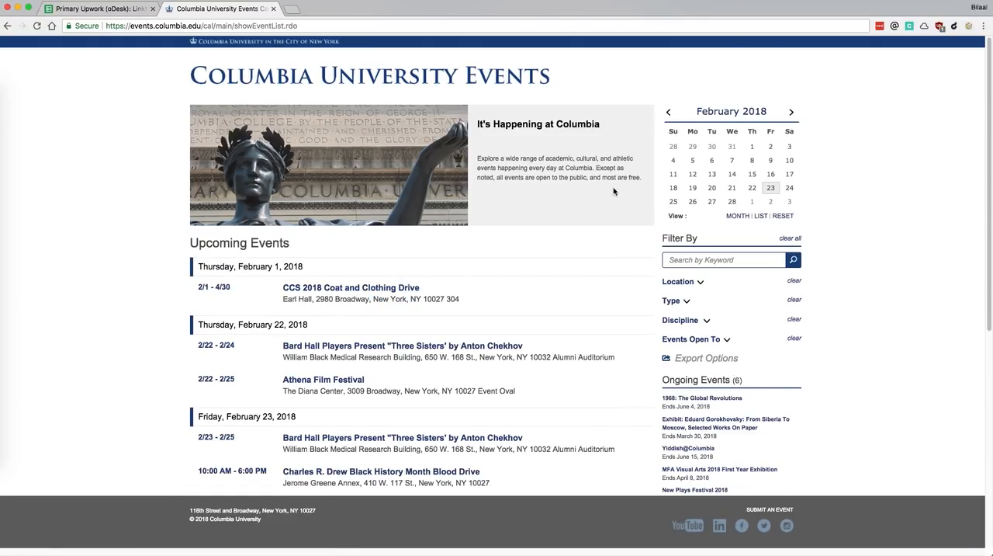
# Read the Columbia University notes in the spreadsheet and filter the Columbia calendar to events open to Public
pyautogui.click(112, 8)
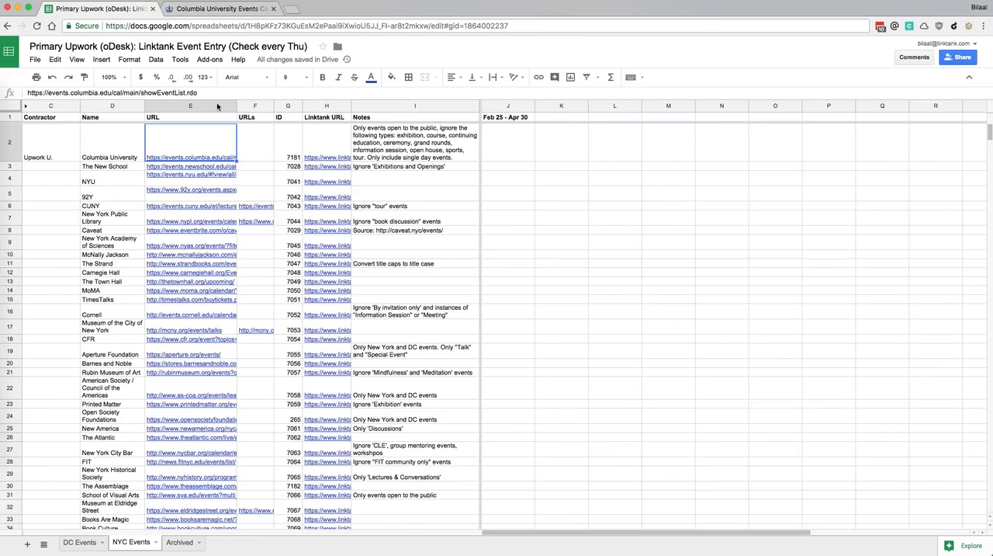
pyautogui.click(381, 142)
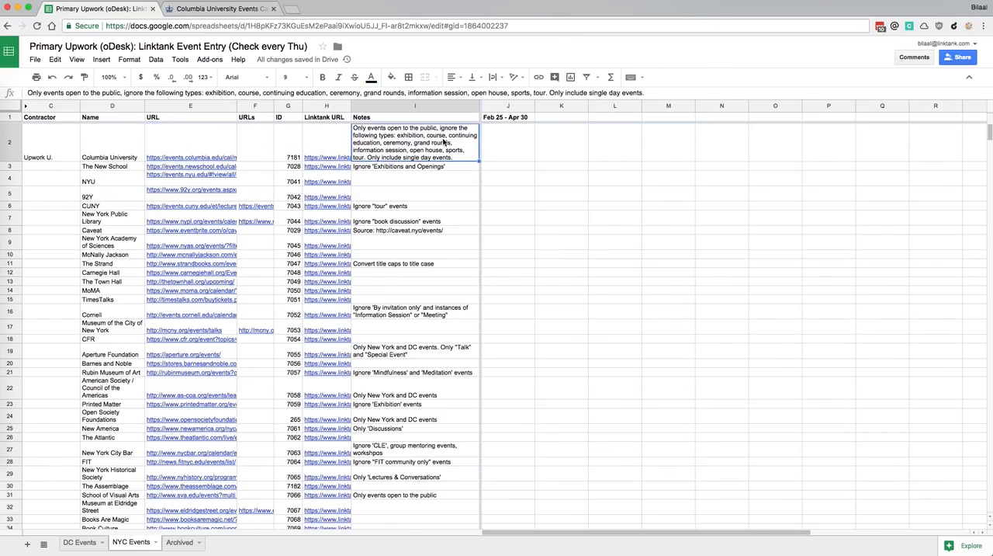
pyautogui.click(221, 9)
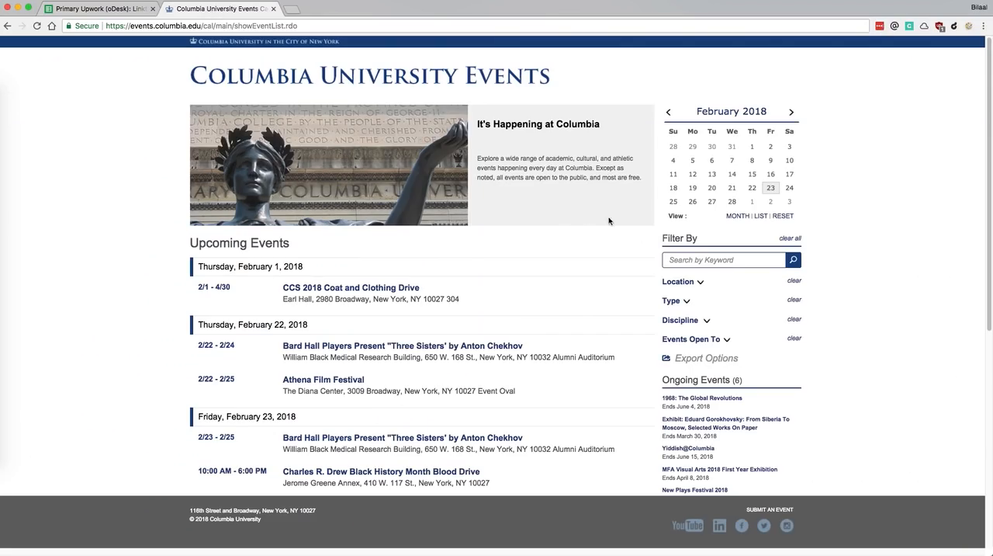
pyautogui.click(724, 339)
pyautogui.scroll(-3, 691, 326)
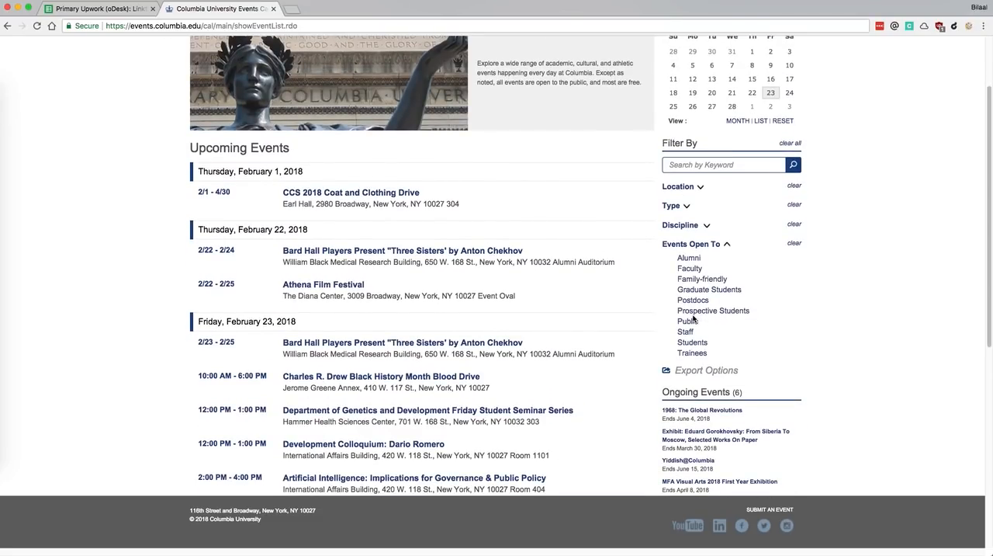
pyautogui.click(688, 321)
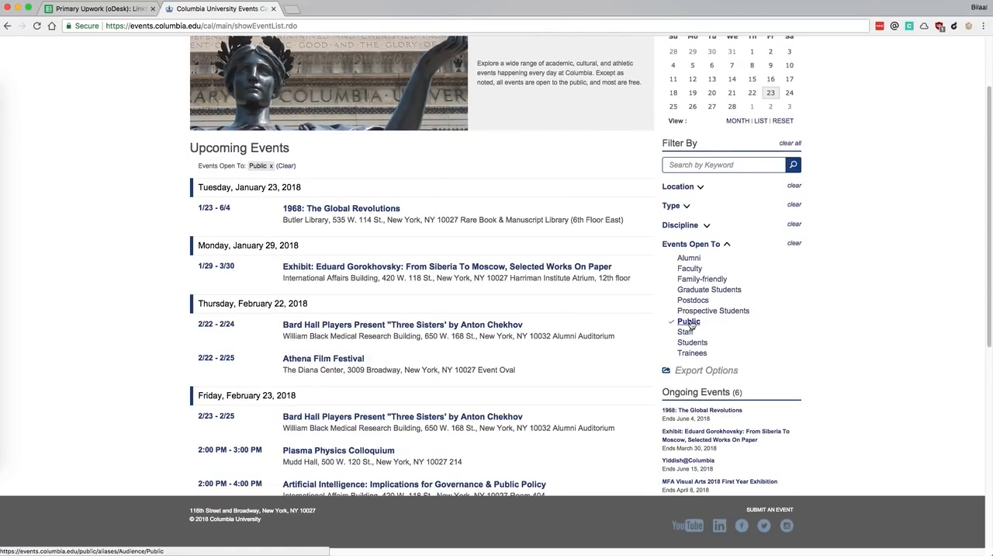
# Recheck the excluded event types in the Columbia University spreadsheet notes and filter the calendar's public events by type Lecture
pyautogui.click(687, 207)
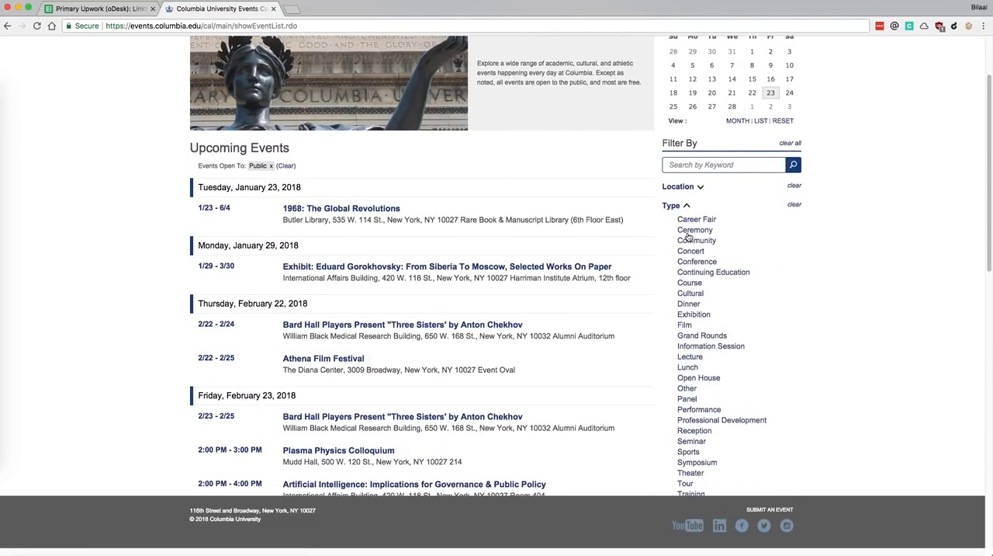
pyautogui.click(107, 10)
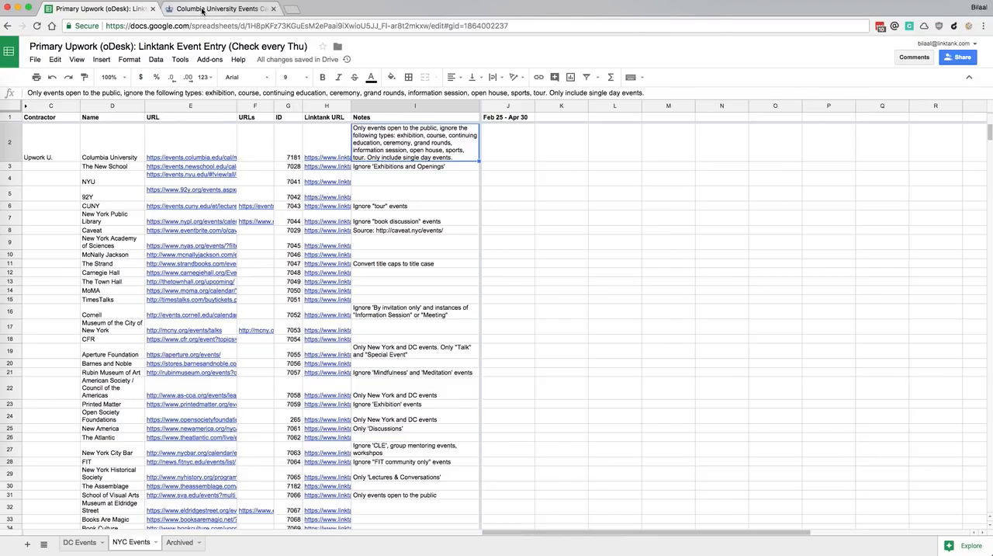
pyautogui.click(203, 10)
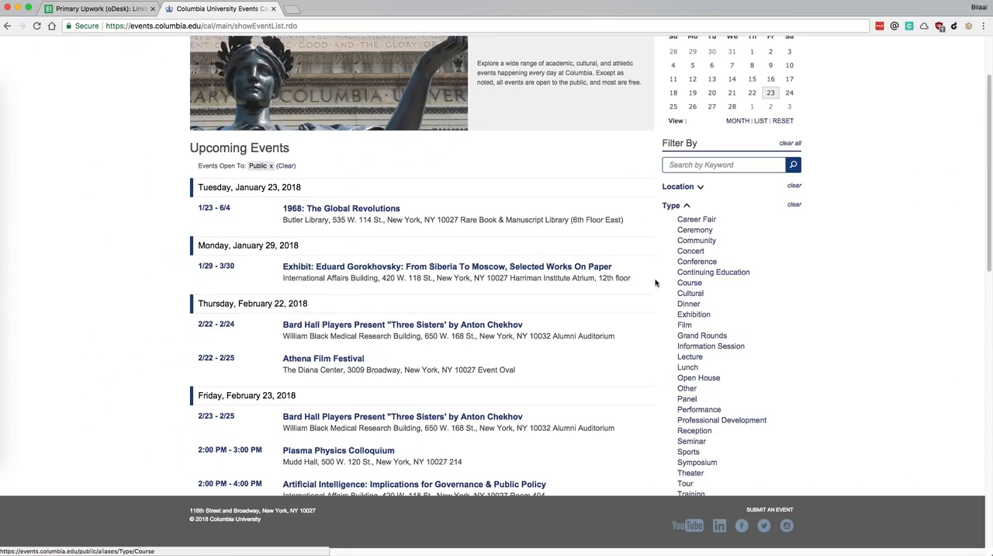
pyautogui.scroll(-2, 591, 276)
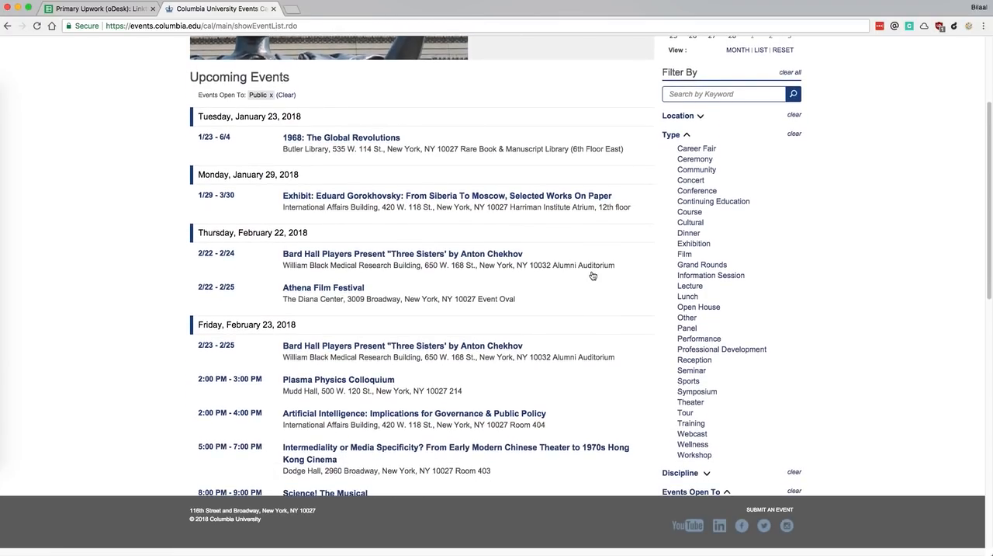
pyautogui.scroll(-5, 592, 274)
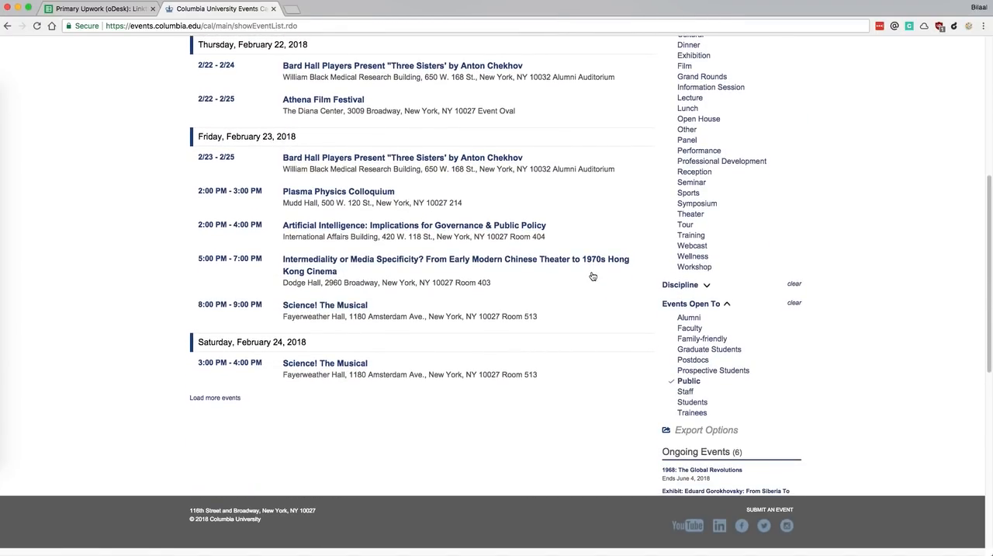
pyautogui.click(221, 399)
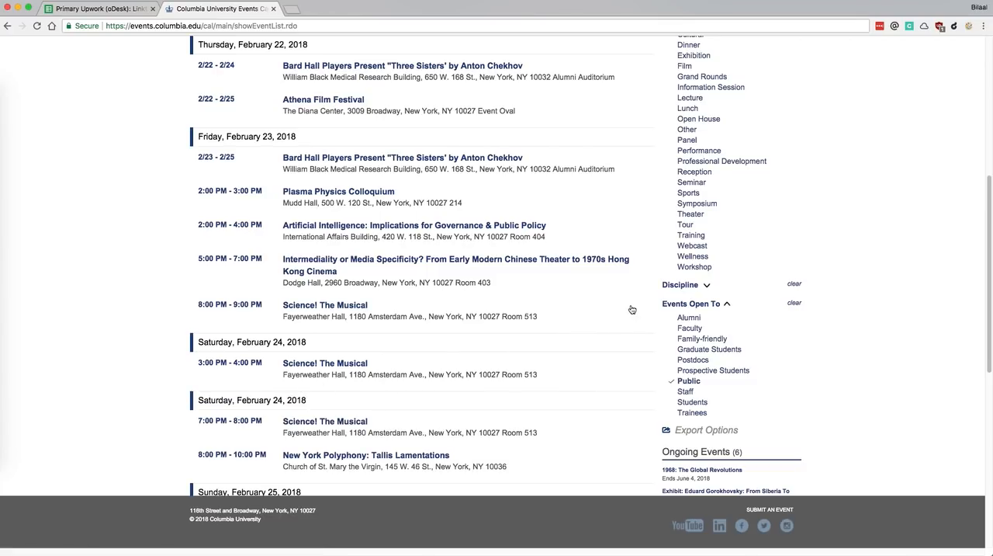
pyautogui.scroll(5, 629, 311)
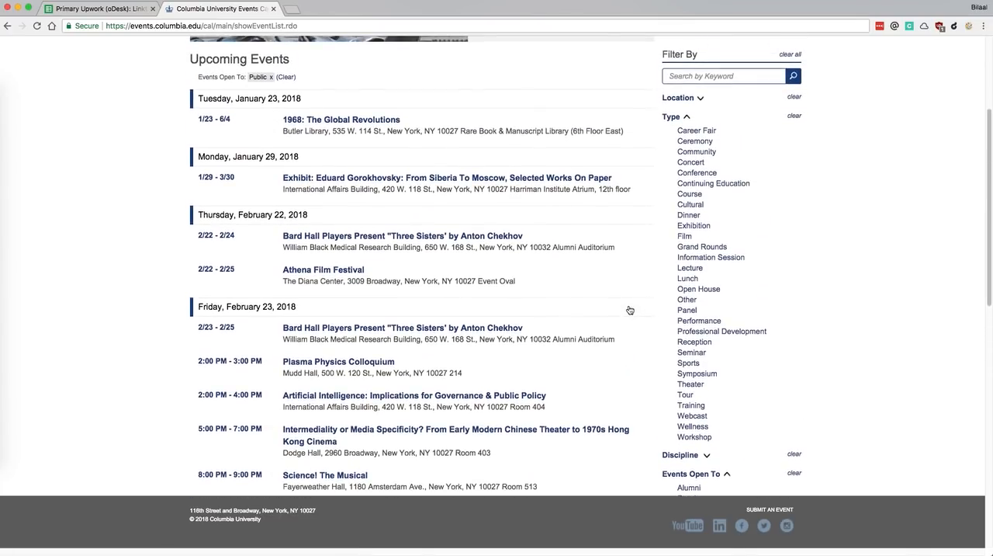
pyautogui.click(690, 269)
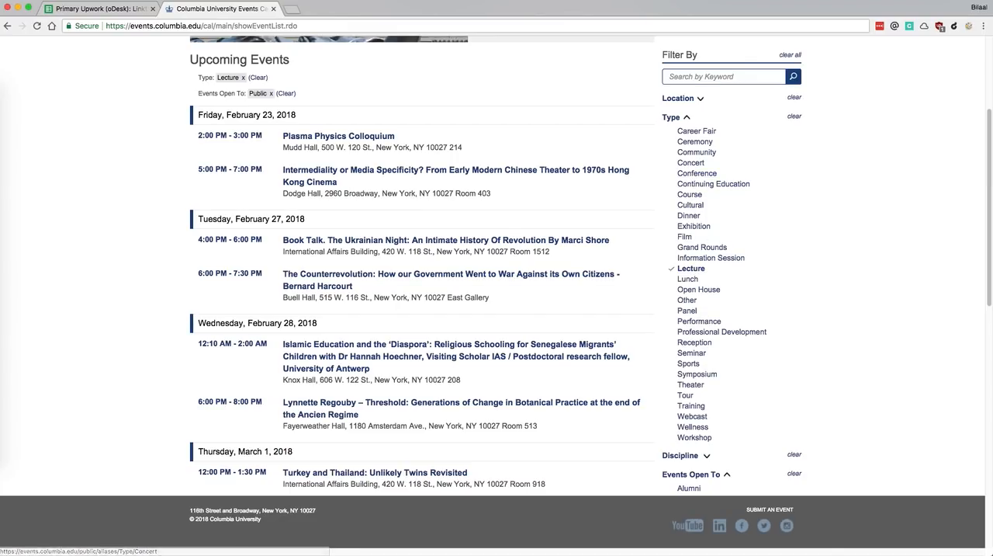
# Review the Columbia University notes and the Contractor column of the following rows in the event entry spreadsheet
pyautogui.click(84, 9)
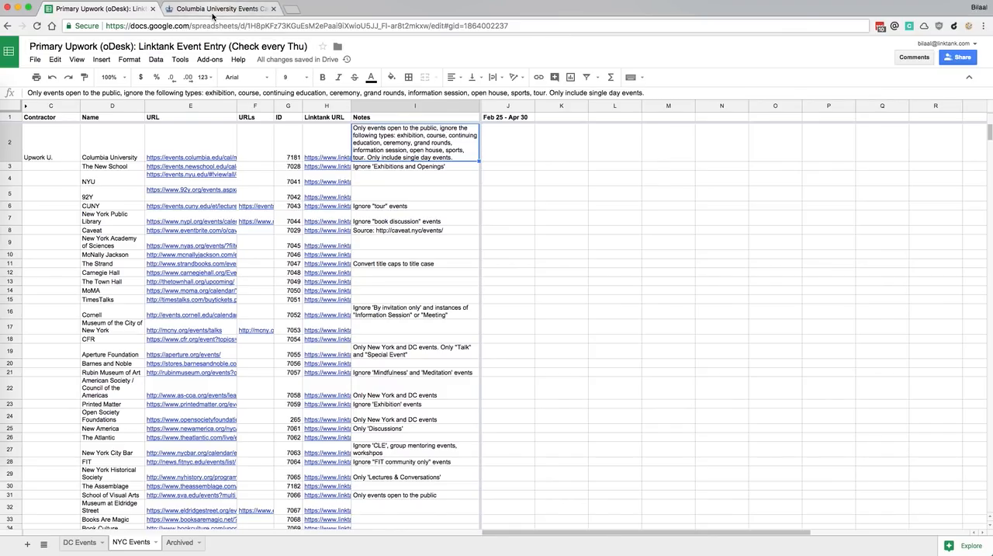
pyautogui.click(54, 158)
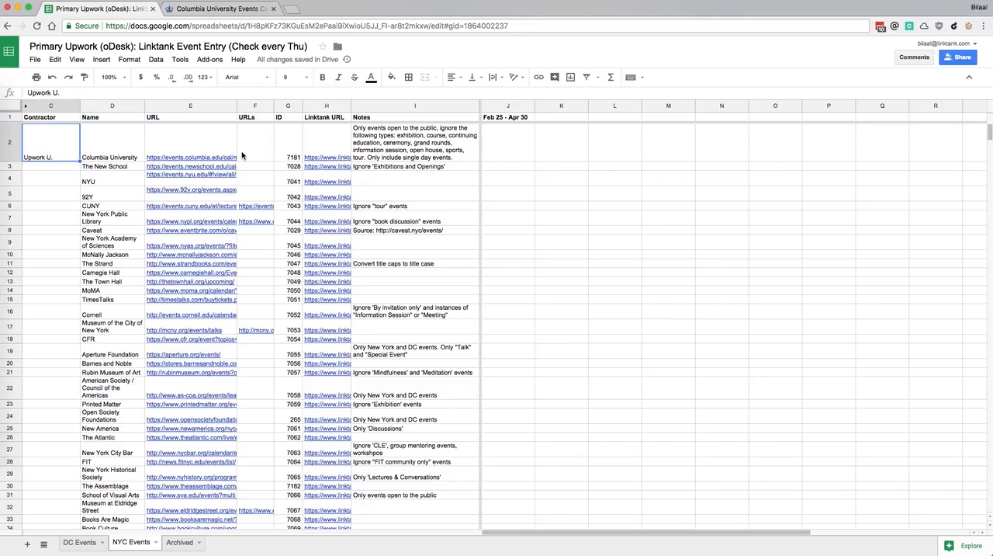
pyautogui.click(45, 169)
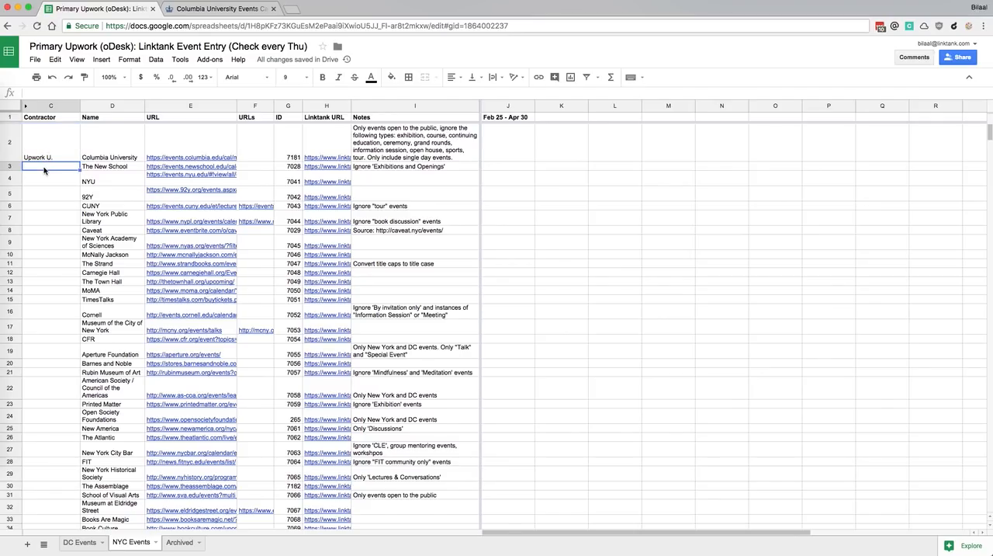
pyautogui.press('Down')
pyautogui.press('Down')
pyautogui.press('Down')
pyautogui.press('Down')
pyautogui.press('Up')
pyautogui.press('Up')
pyautogui.press('Up')
pyautogui.press('Up')
pyautogui.press('Up')
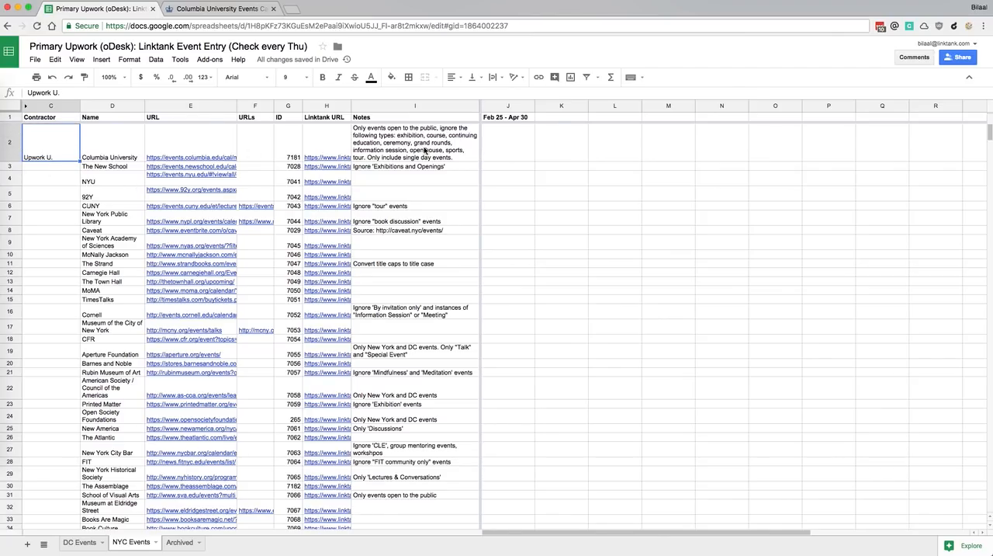
pyautogui.scroll(-3, 412, 147)
pyautogui.scroll(3, 412, 146)
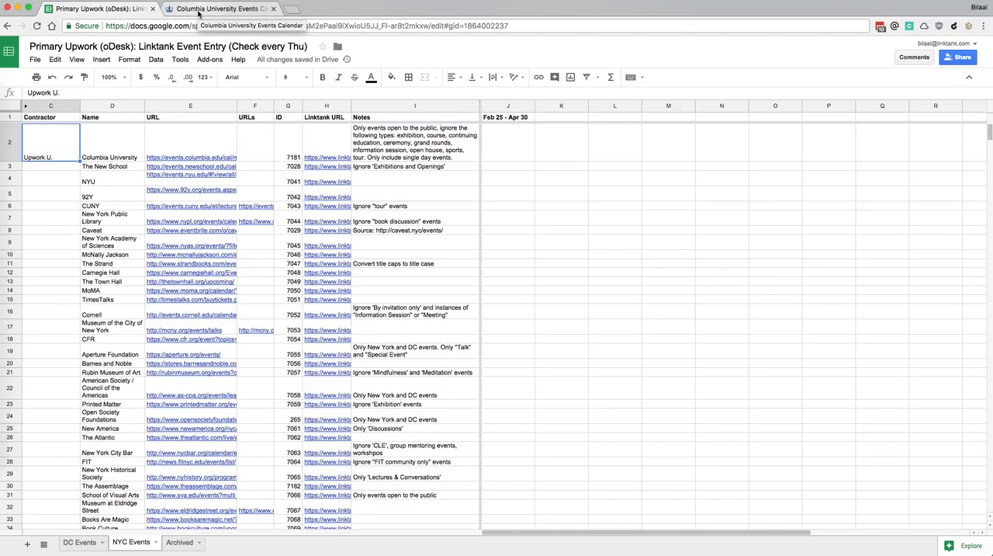
# Switch to the Linktank site and open the form for submitting a new event
pyautogui.press('super+grave')
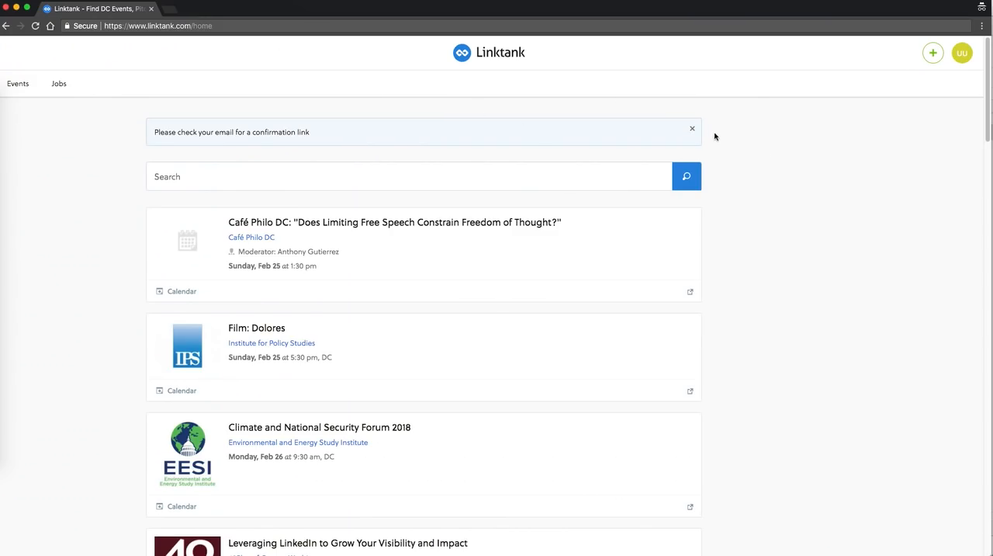
pyautogui.click(934, 55)
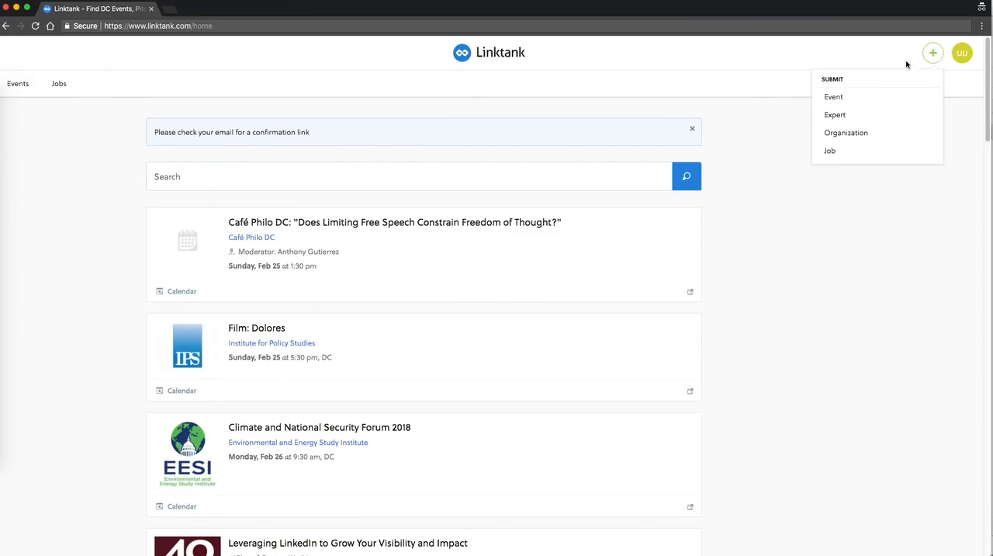
pyautogui.click(835, 97)
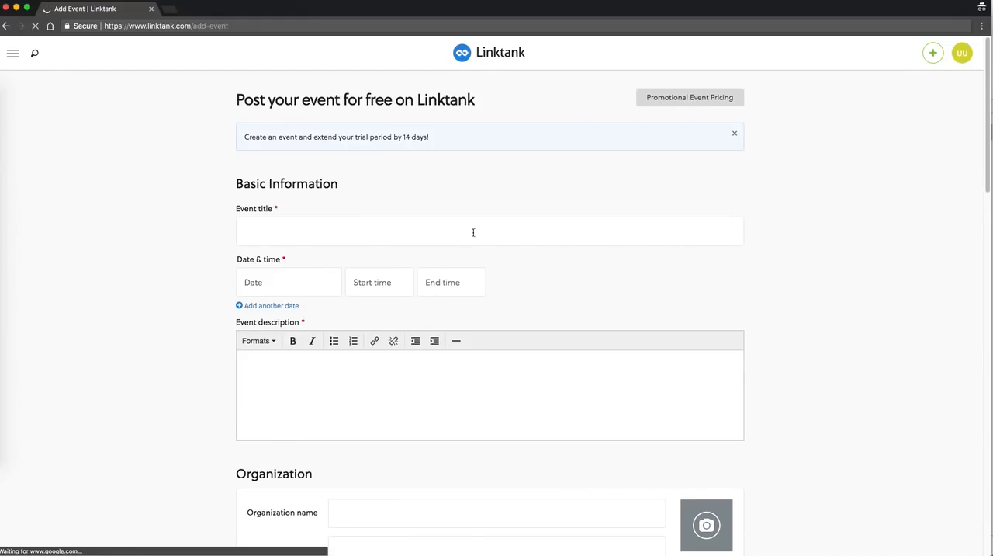
# Return to the Columbia calendar and open the "Intermediality or Media Specificity?" lecture on February 23, 2018
pyautogui.press('super+grave')
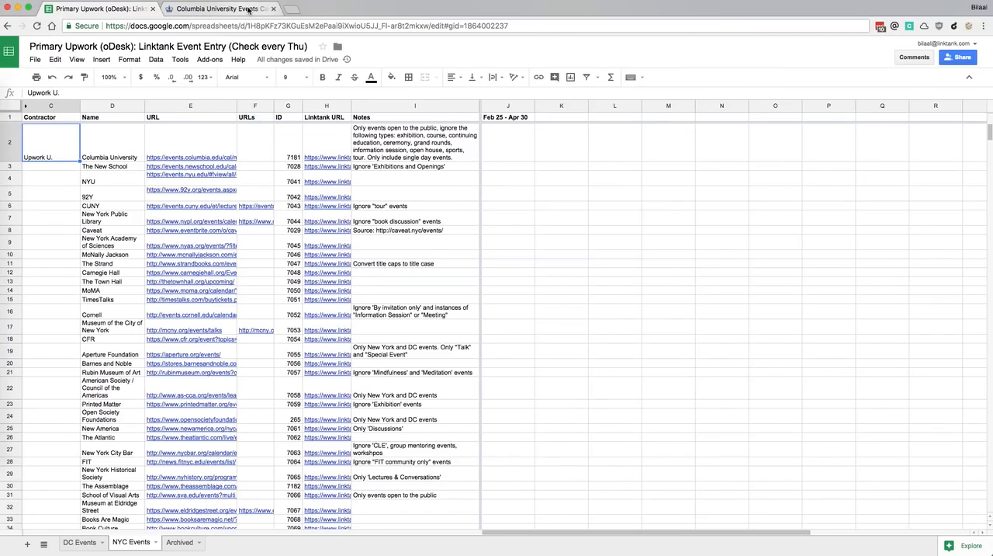
pyautogui.click(248, 8)
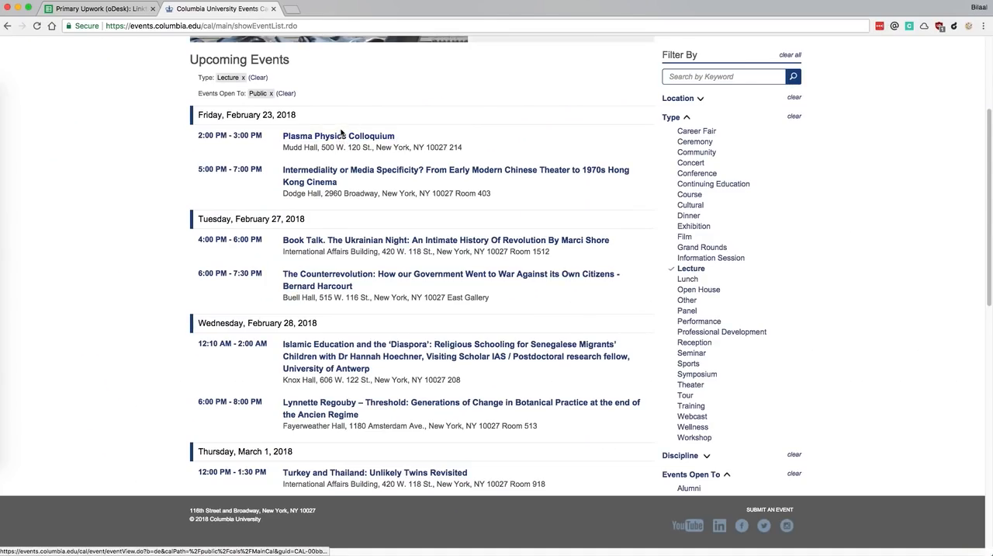
pyautogui.click(443, 172)
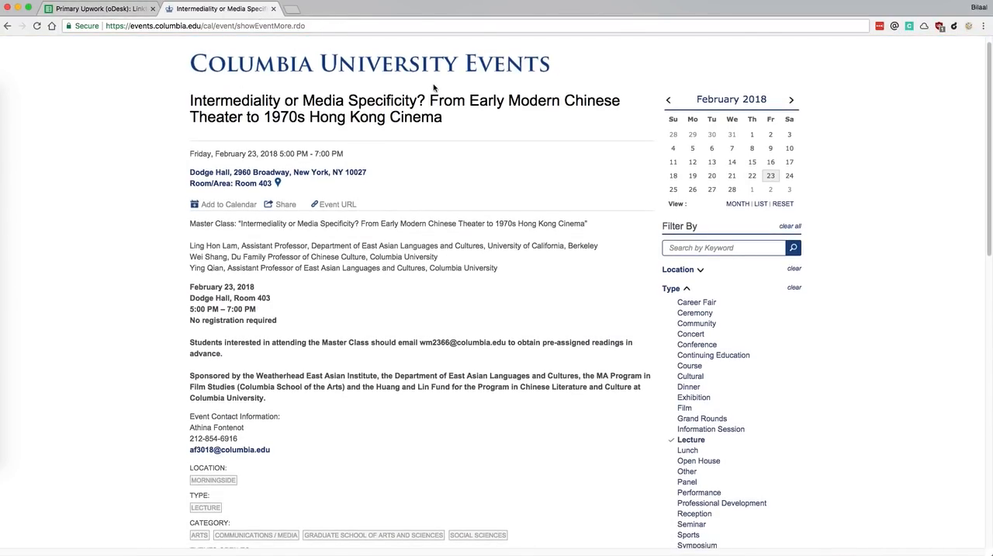
# Copy the lecture's full title from the Columbia event page into the Event title of the Linktank form
pyautogui.moveTo(459, 120); pyautogui.dragTo(130, 87)
pyautogui.press('super+c')
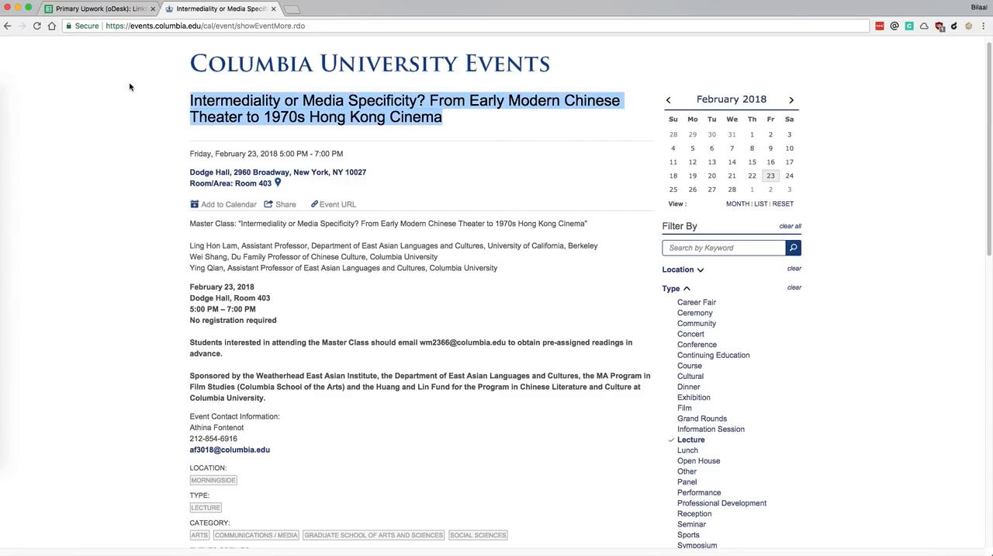
pyautogui.press('super+grave')
pyautogui.click(320, 230)
pyautogui.press('super+v')
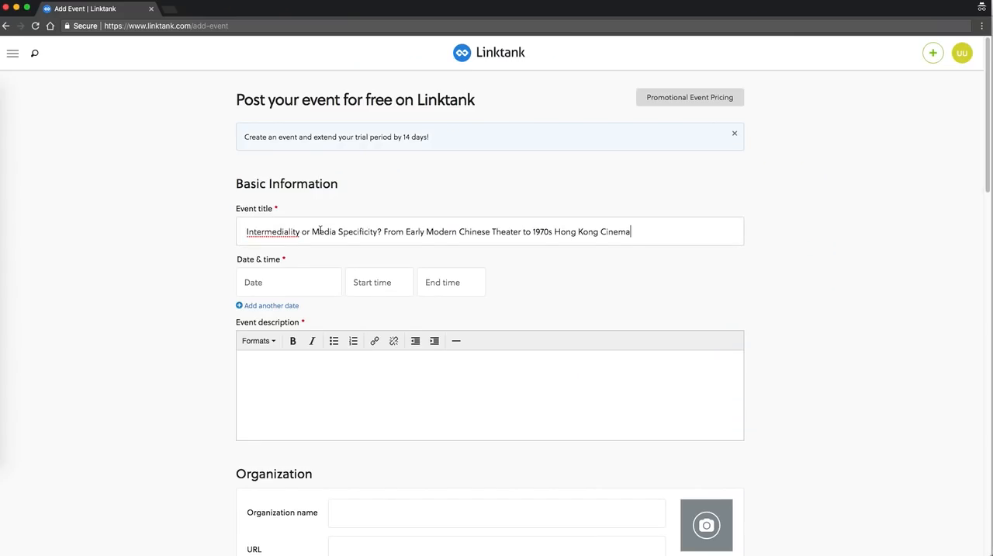
# Check the lecture's schedule and set the Linktank event date to 02/23/2018, from 5:00 pm to 7:00 pm
pyautogui.press('super+grave')
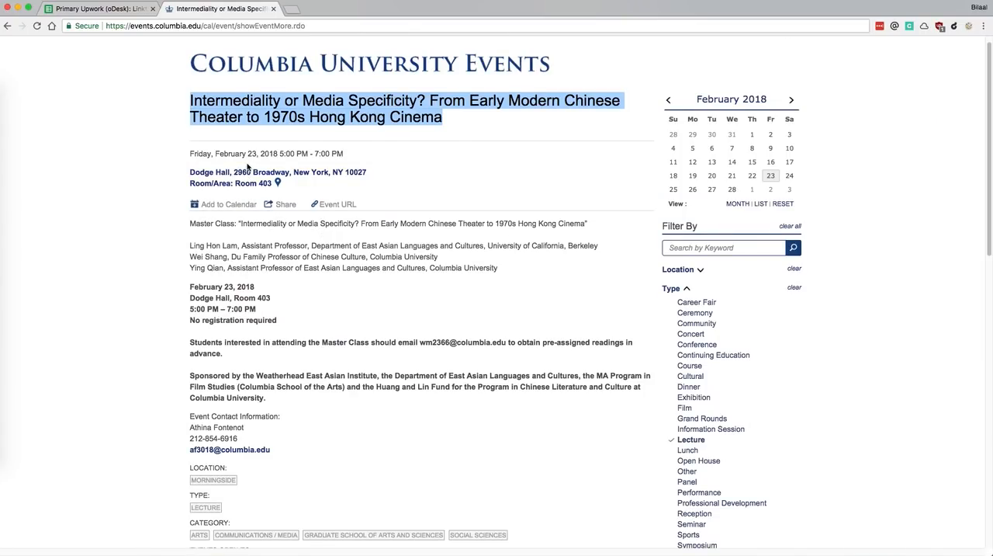
pyautogui.press('super+grave')
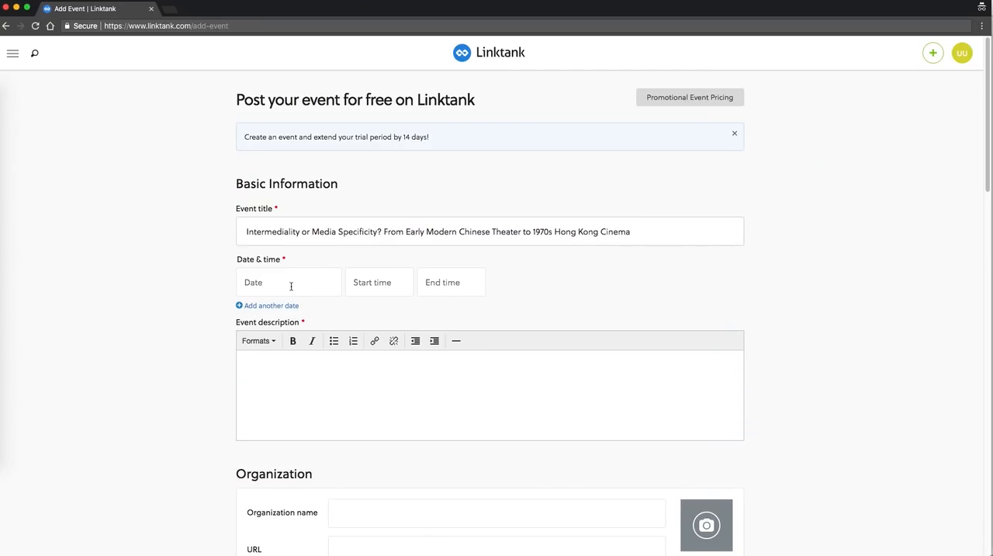
pyautogui.click(292, 286)
pyautogui.click(319, 384)
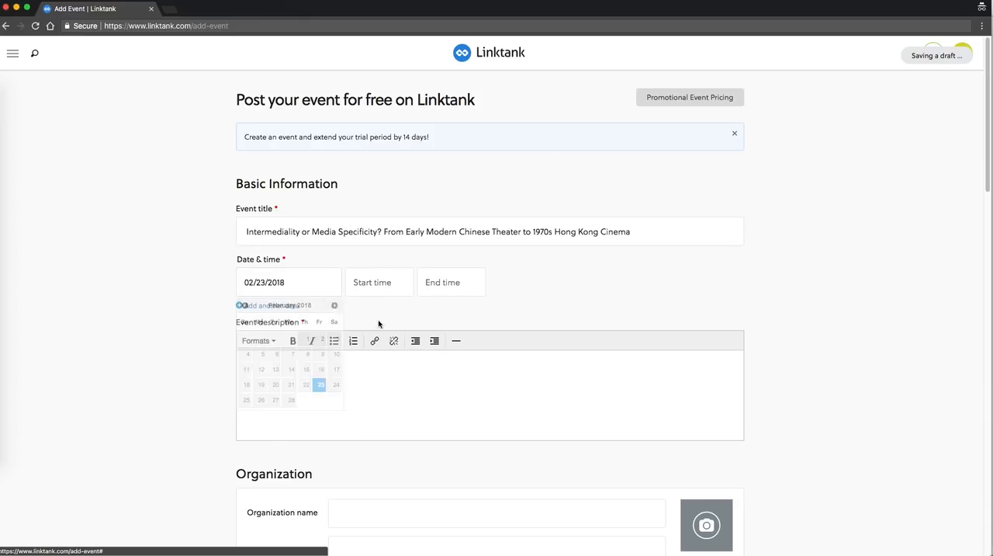
pyautogui.click(389, 284)
pyautogui.write('5pm')
pyautogui.press('Tab')
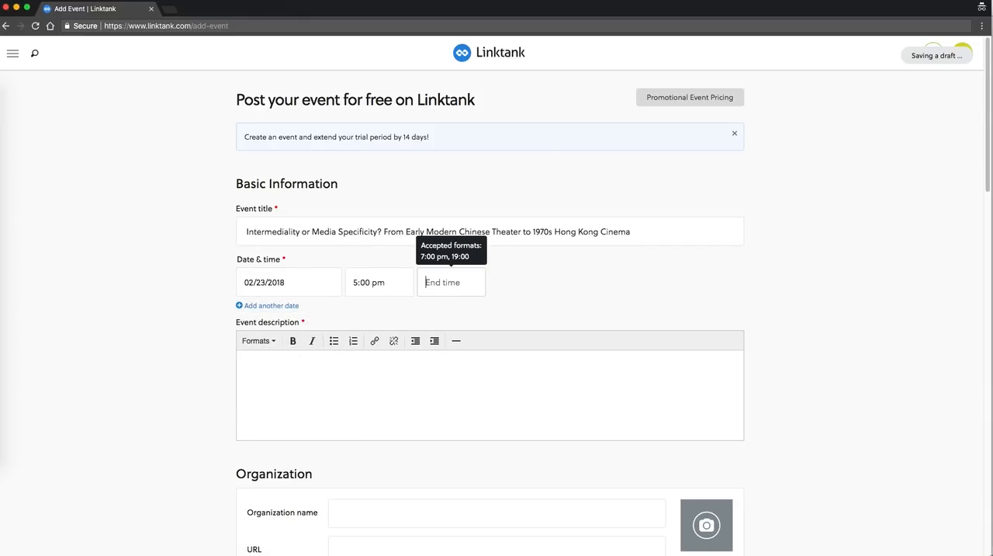
pyautogui.write('7pm')
pyautogui.press('Tab')
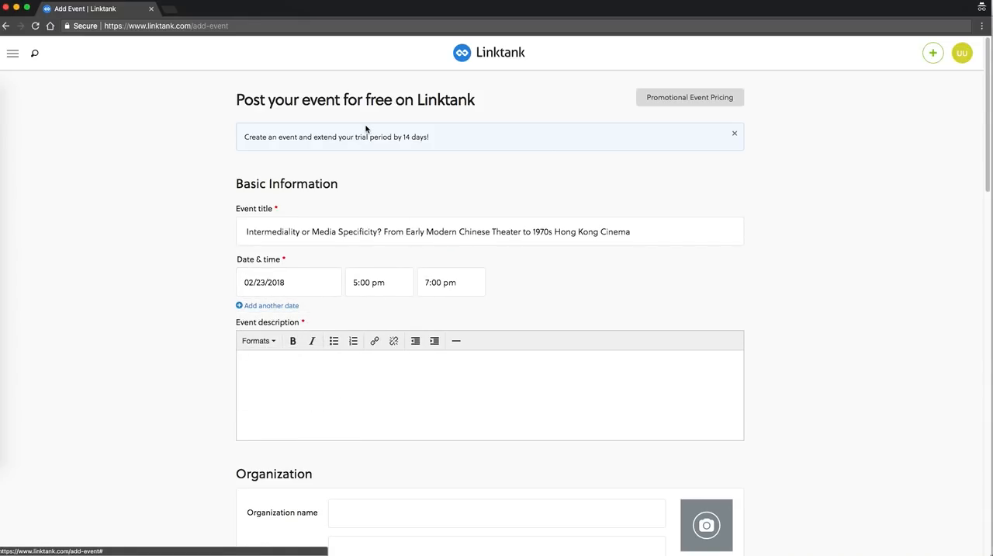
# Copy the lecture details from the speaker list through the contact information into the Linktank event description
pyautogui.press('super+grave')
pyautogui.scroll(-5, 466, 332)
pyautogui.scroll(2, 463, 329)
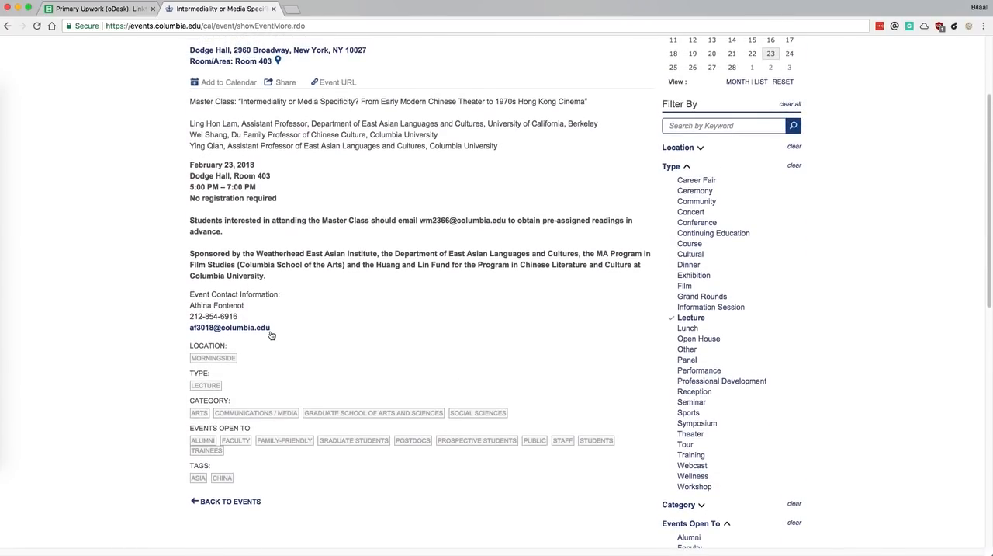
pyautogui.moveTo(308, 331); pyautogui.dragTo(187, 128)
pyautogui.press('super+c')
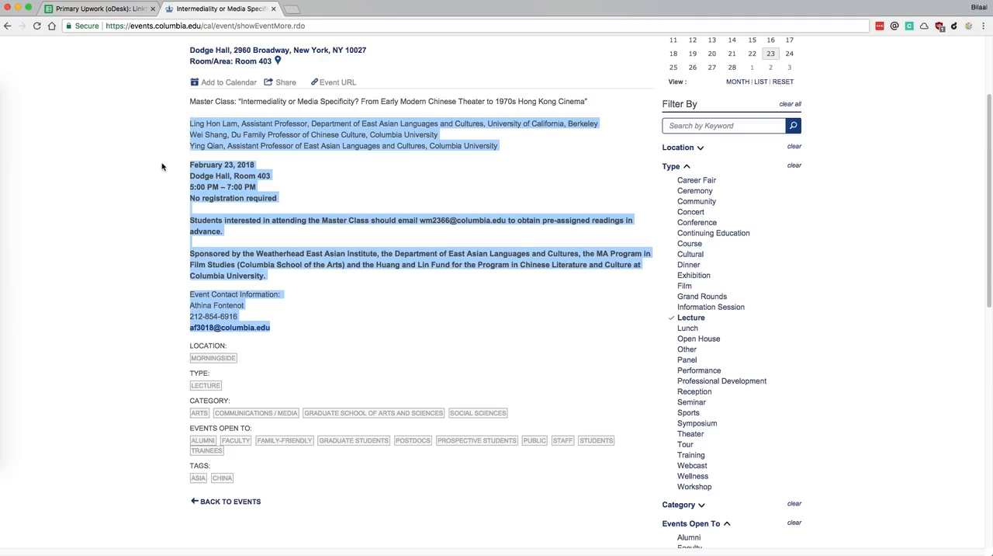
pyautogui.scroll(3, 155, 169)
pyautogui.press('super+grave')
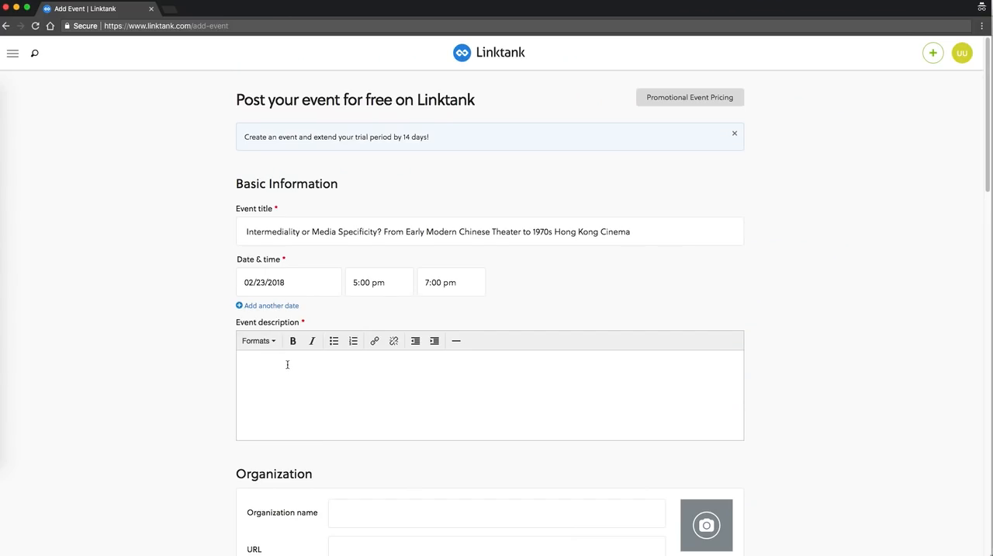
pyautogui.click(287, 364)
pyautogui.press('super+v')
# Try "columbia university" as the organization name, clear the entry, and look back at the Columbia event page
pyautogui.scroll(-5, 153, 288)
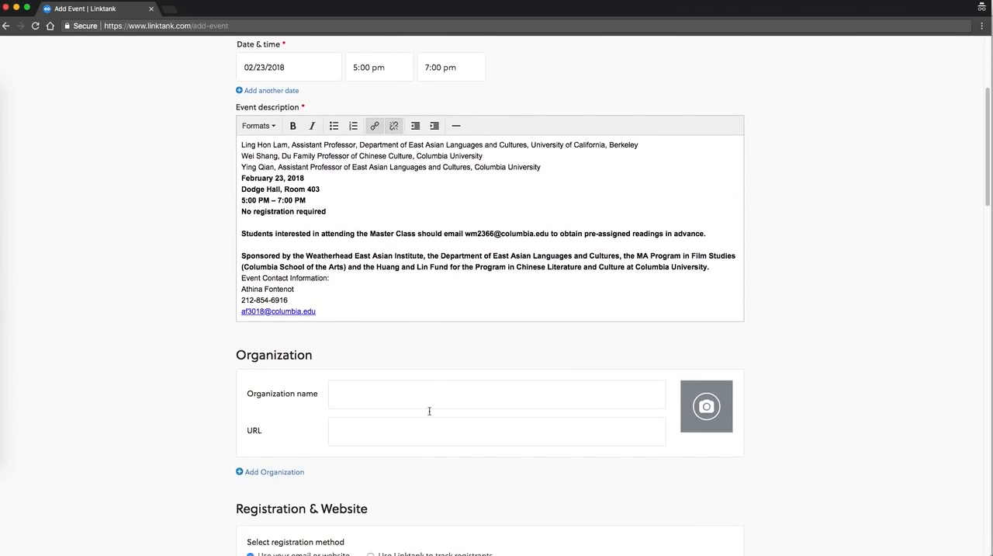
pyautogui.click(391, 396)
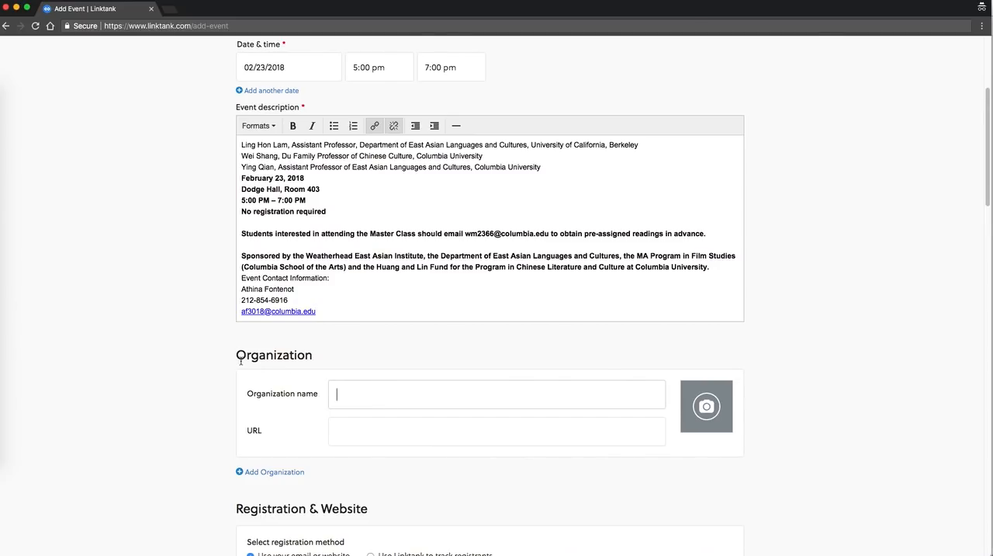
pyautogui.press('super+grave')
pyautogui.press('super+grave')
pyautogui.write('columbia university')
pyautogui.press('super+a')
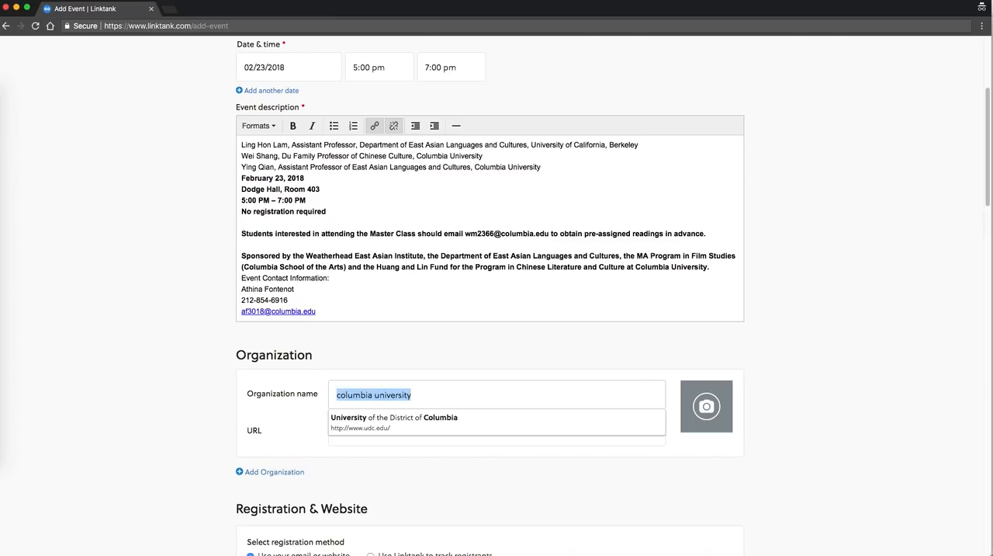
pyautogui.press('BackSpace')
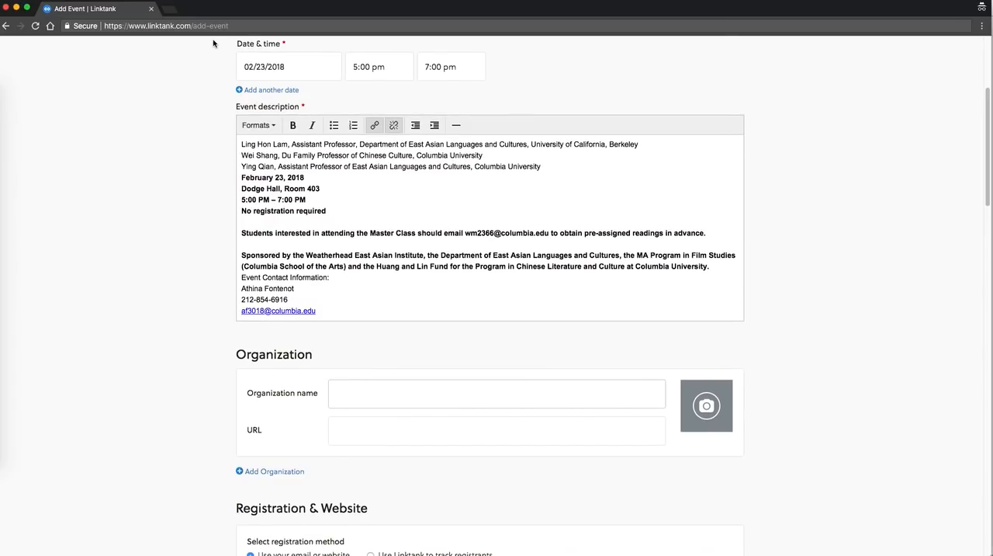
pyautogui.press('super+grave')
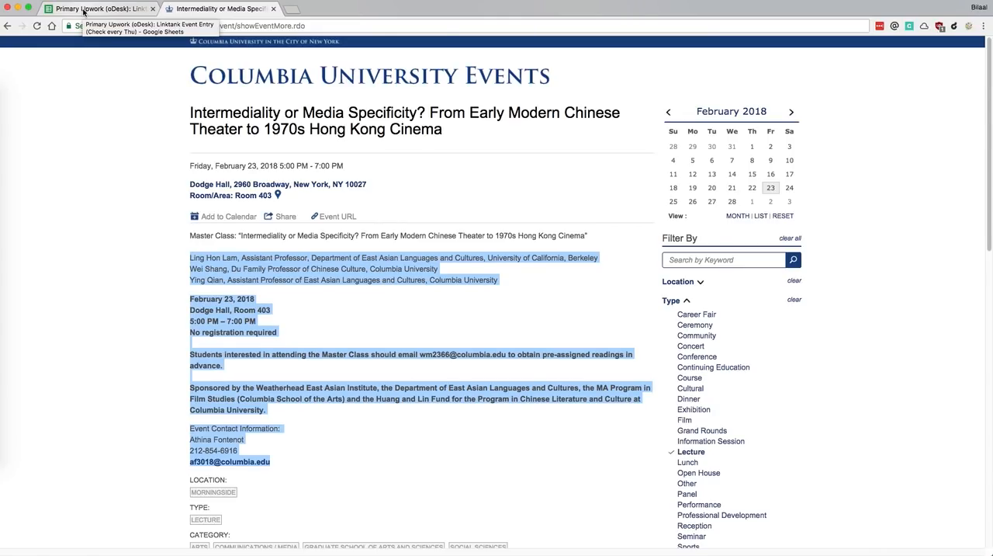
pyautogui.press('super+grave')
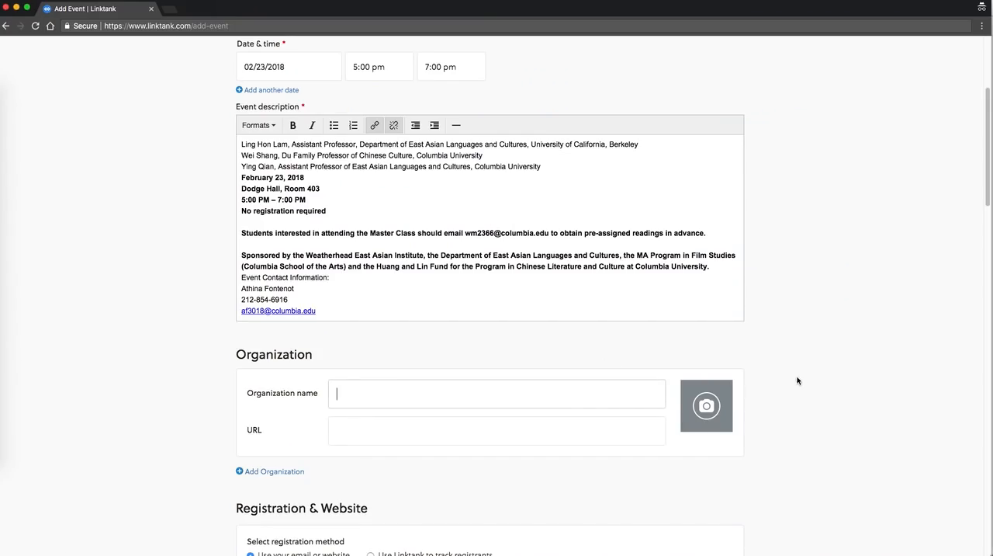
# Enter Columbia University as the organization name in the Linktank event form
pyautogui.scroll(-4, 799, 368)
pyautogui.scroll(-1, 597, 327)
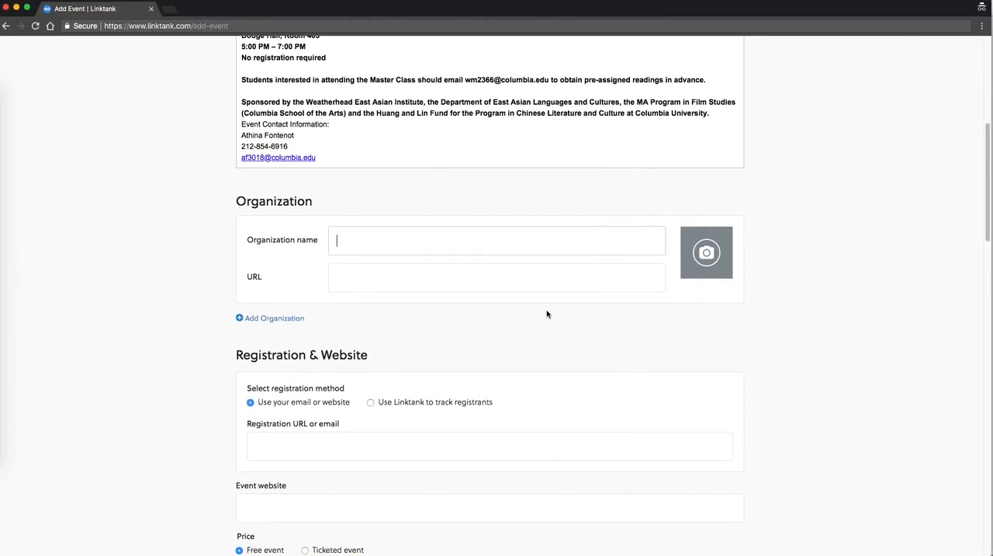
pyautogui.write('Columbia ')
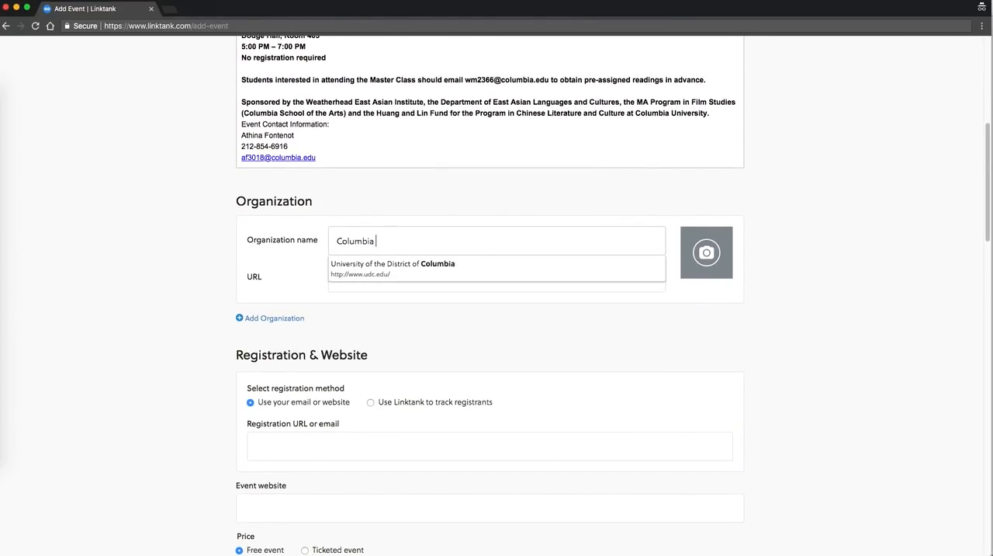
pyautogui.write('University')
pyautogui.press('Tab')
# Check the lecture's Columbia event page for details needed in the registration and website section
pyautogui.scroll(-5, 830, 314)
pyautogui.scroll(-1, 830, 315)
pyautogui.scroll(-1, 825, 304)
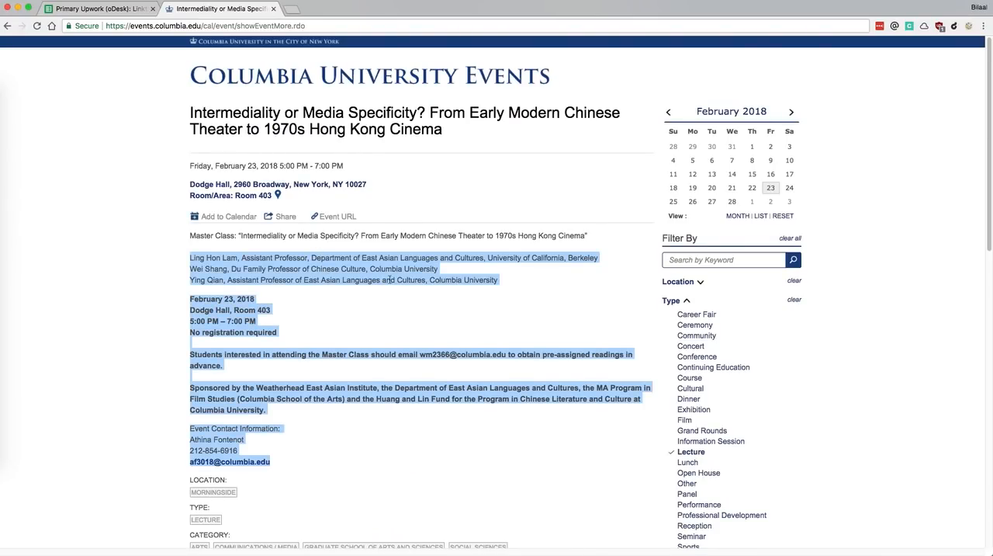
pyautogui.click(455, 347)
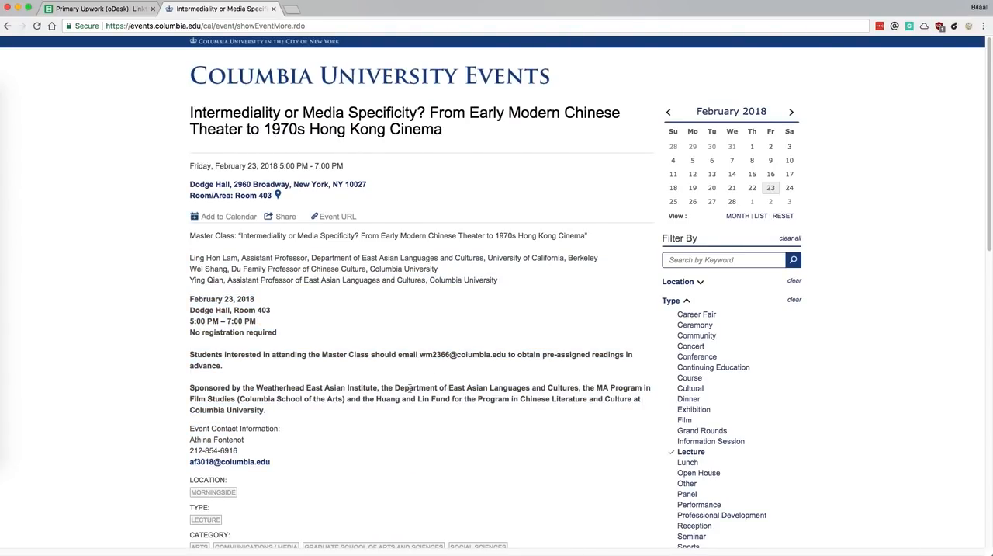
pyautogui.scroll(-8, 409, 387)
pyautogui.scroll(6, 410, 393)
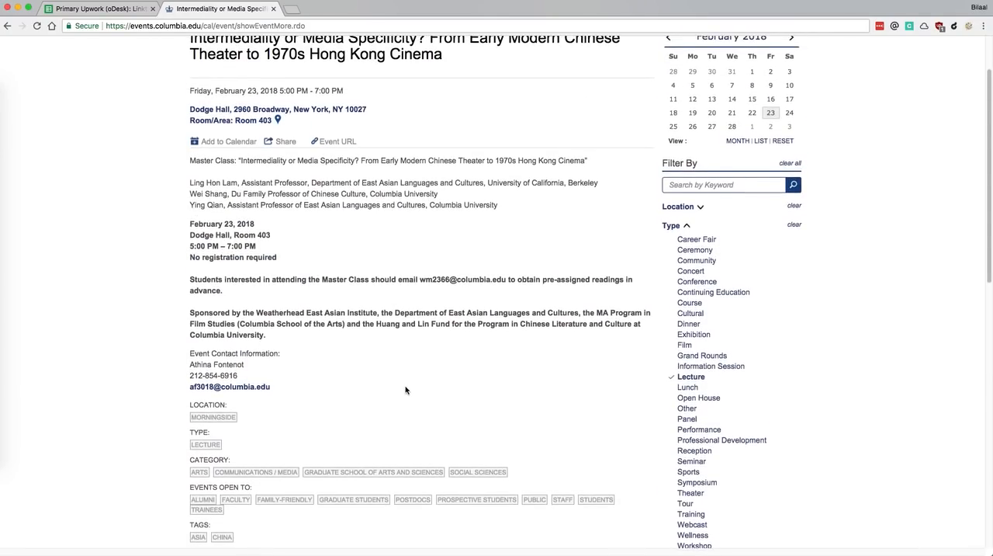
pyautogui.scroll(2, 359, 362)
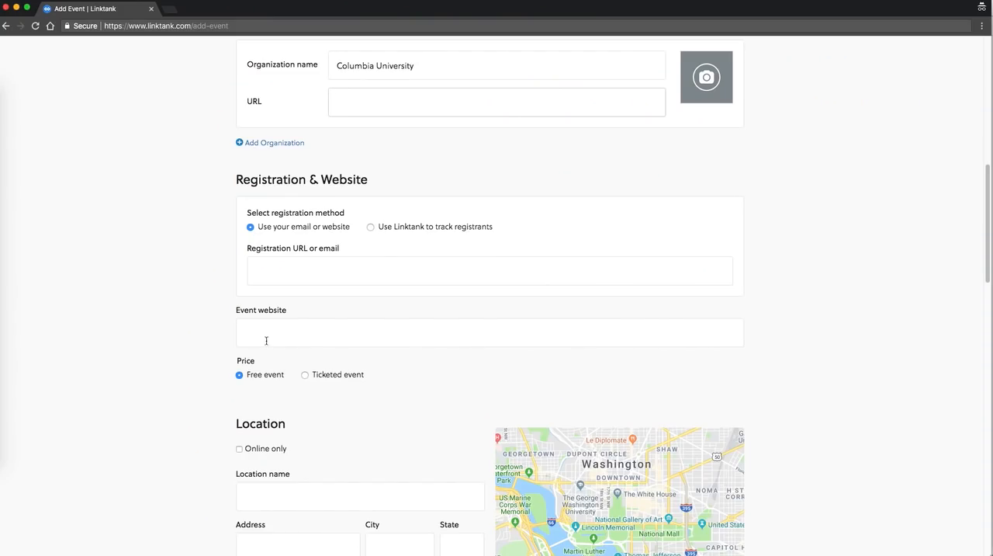
# Enter Columbia University as the location name in the Linktank form
pyautogui.scroll(-4, 323, 327)
pyautogui.click(322, 340)
pyautogui.write('Columbia University')
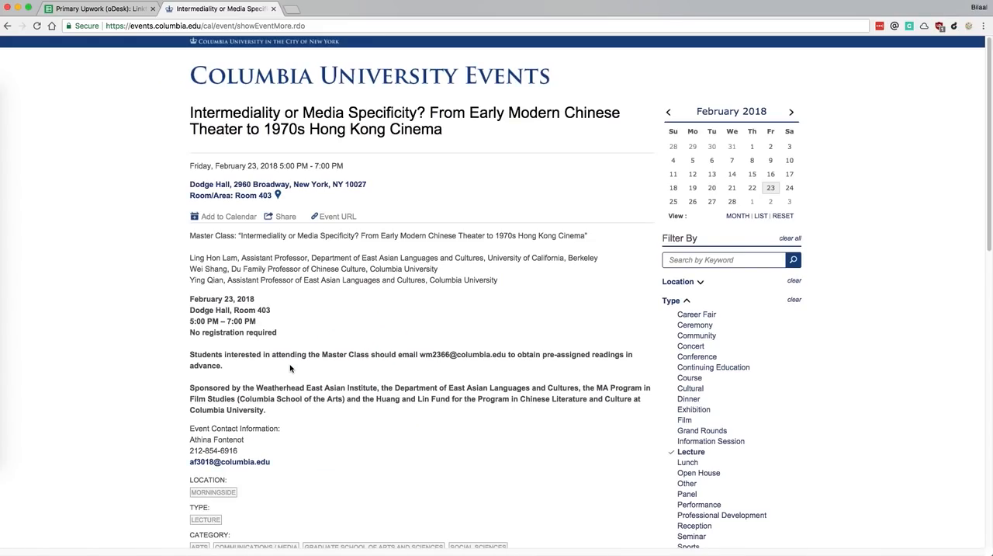
# Try the venue's street address from the Columbia event page as the Linktank location name and clear the entry
pyautogui.moveTo(371, 188); pyautogui.dragTo(235, 185)
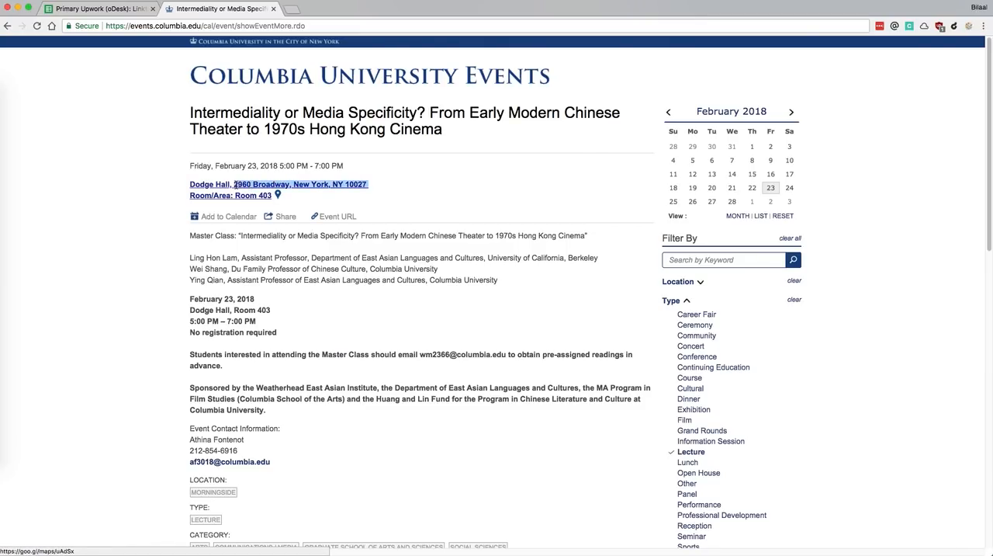
pyautogui.press('super+c')
pyautogui.press('super+Tab')
pyautogui.tripleClick(344, 346)
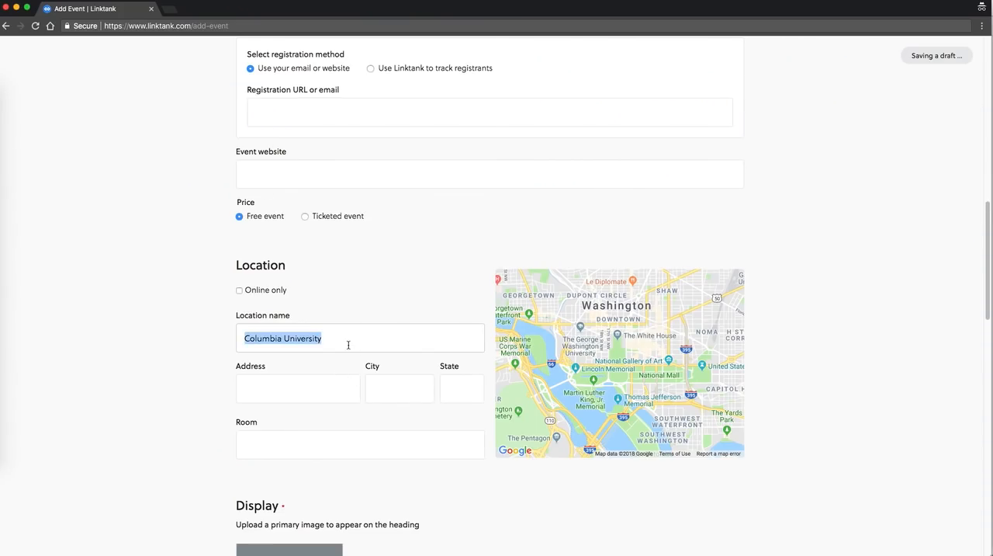
pyautogui.press('super+v')
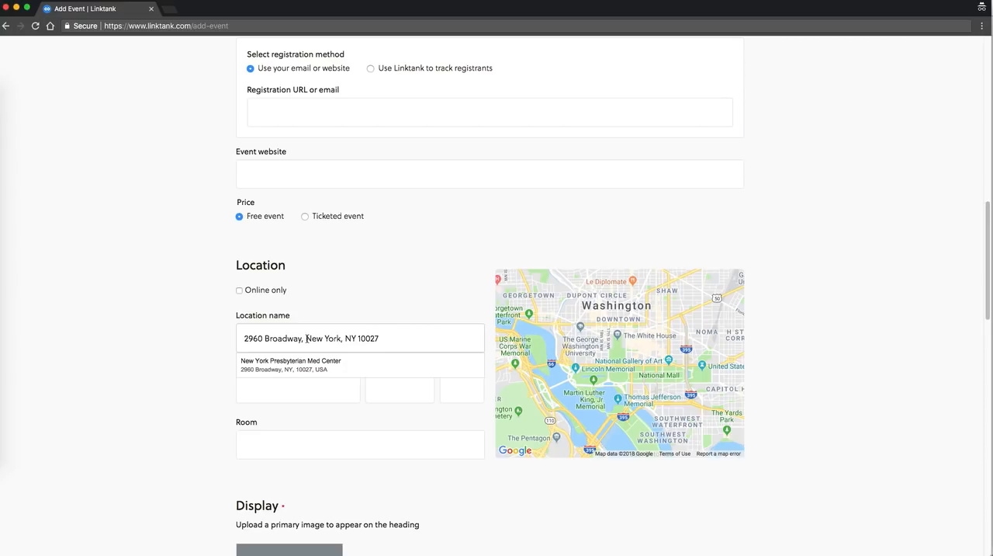
pyautogui.moveTo(305, 338); pyautogui.dragTo(461, 341)
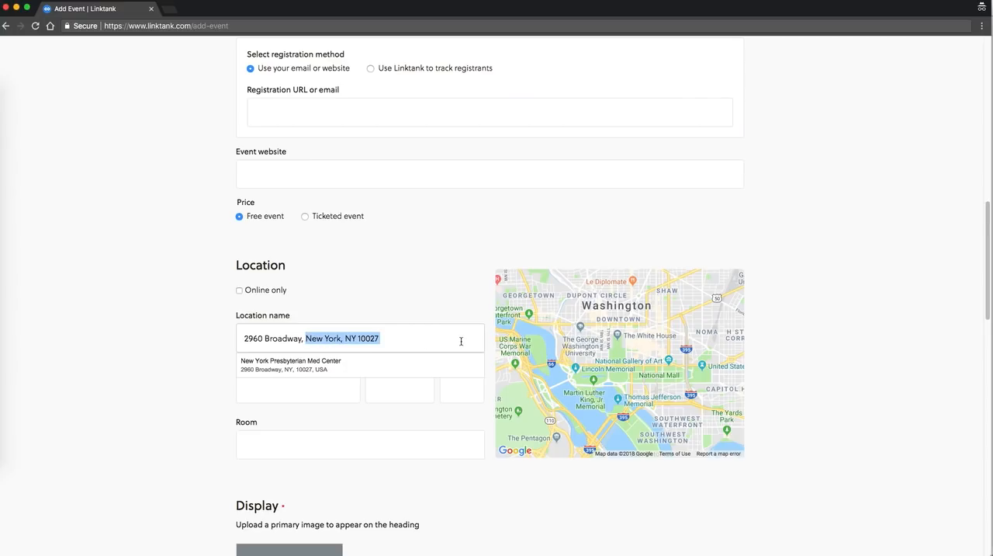
pyautogui.press('super+a')
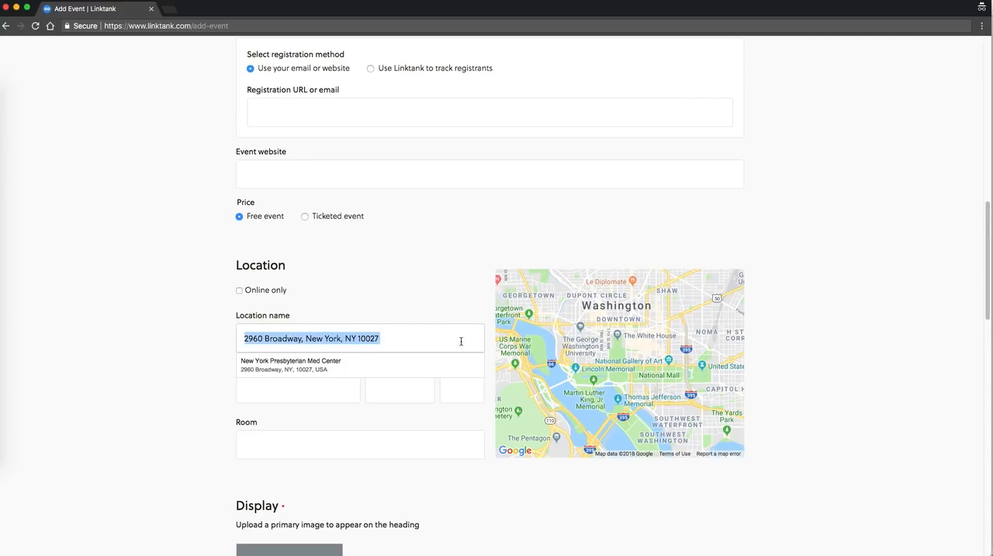
pyautogui.press('BackSpace')
# Search the location name for Columbia University, choose the suggested Columbia University Bookstore, and correct its street number to match the event page
pyautogui.write('Columbia Unive')
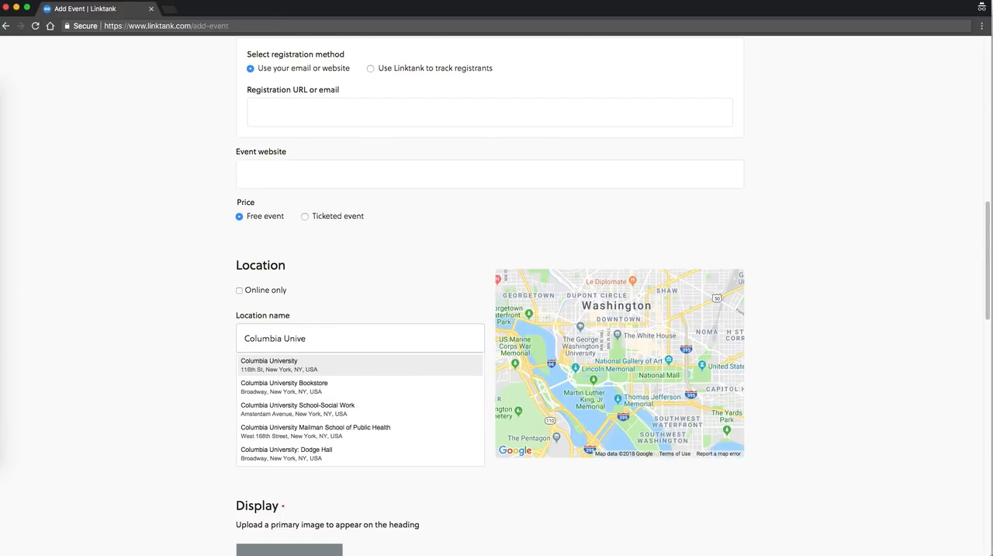
pyautogui.write('sity')
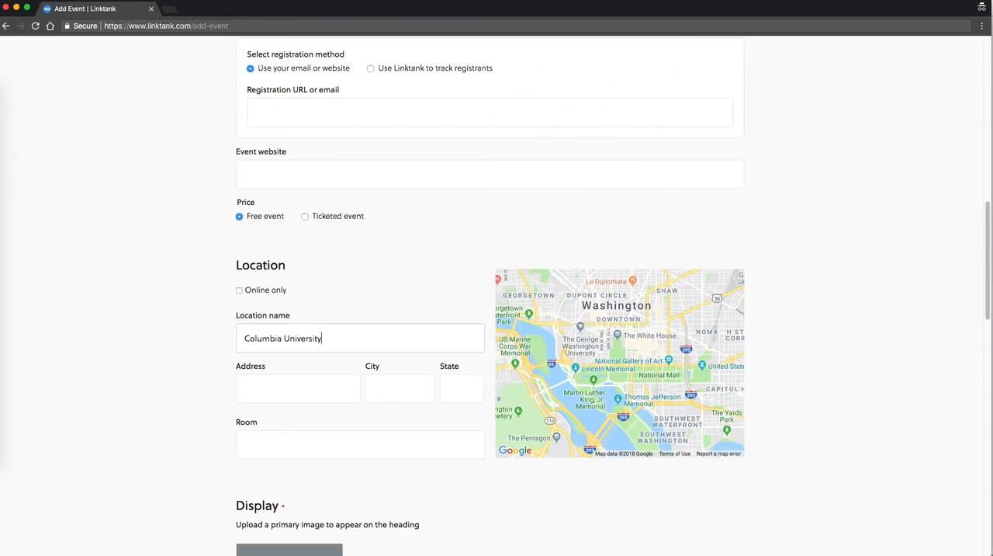
pyautogui.click(464, 348)
pyautogui.press('BackSpace')
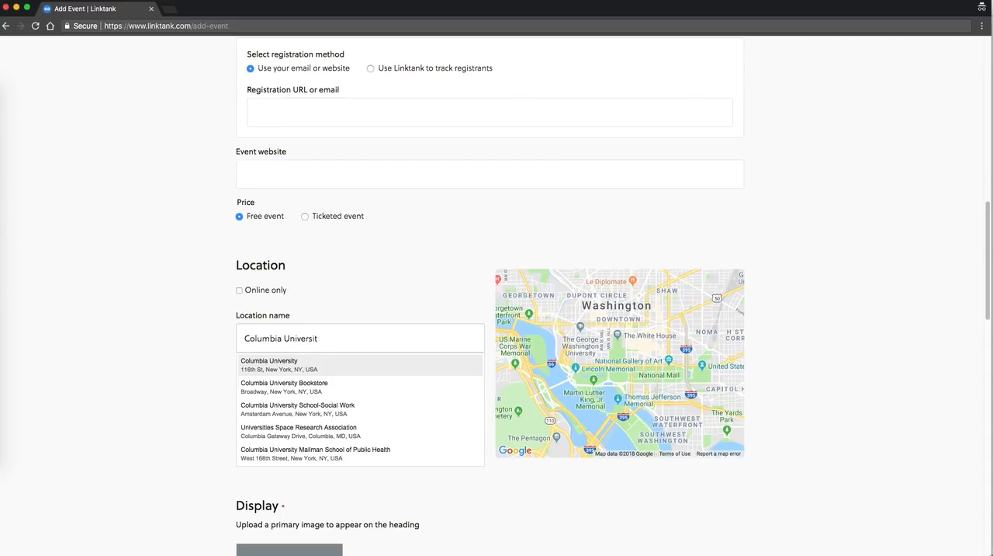
pyautogui.click(299, 390)
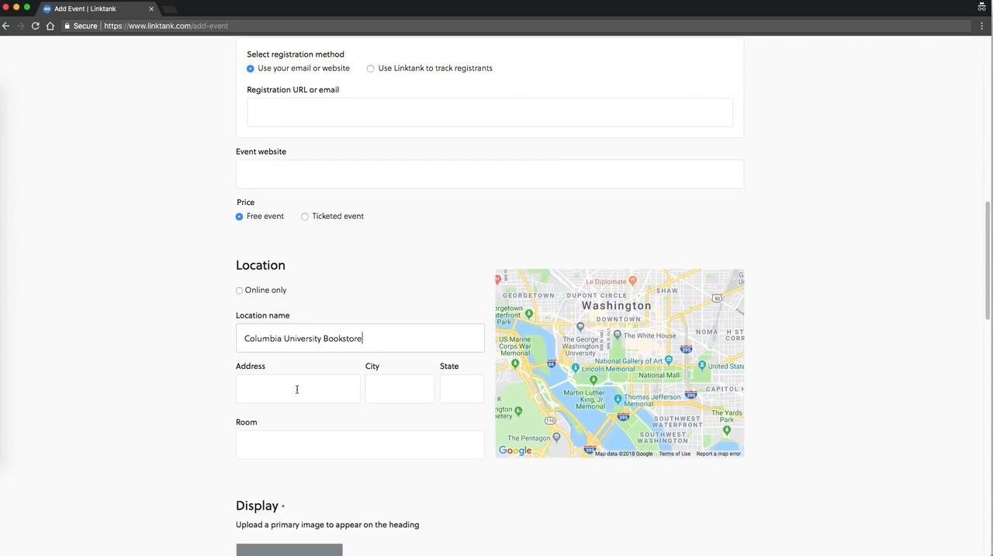
pyautogui.click(259, 389)
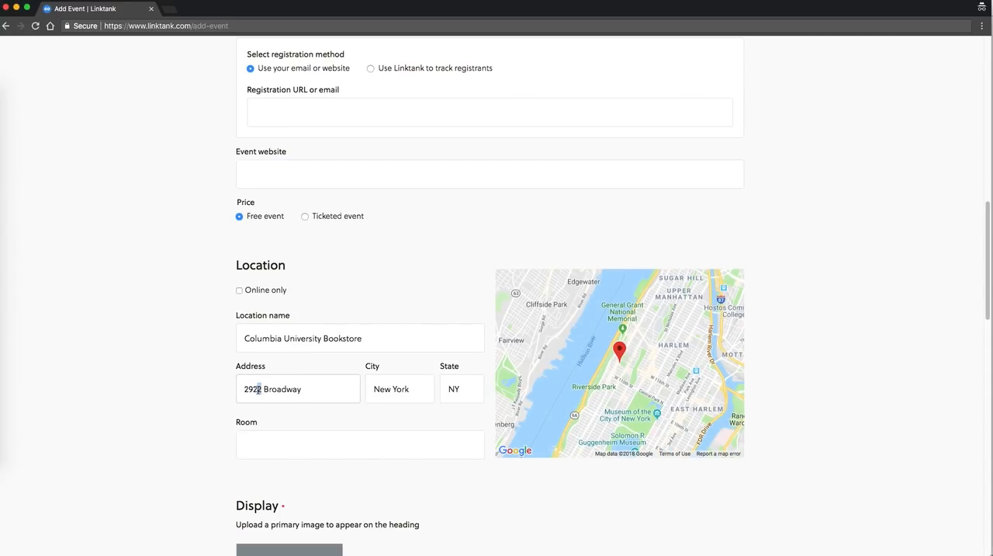
pyautogui.write('60')
# Find the lecture's room number on the Columbia event page
pyautogui.press('super+grave')
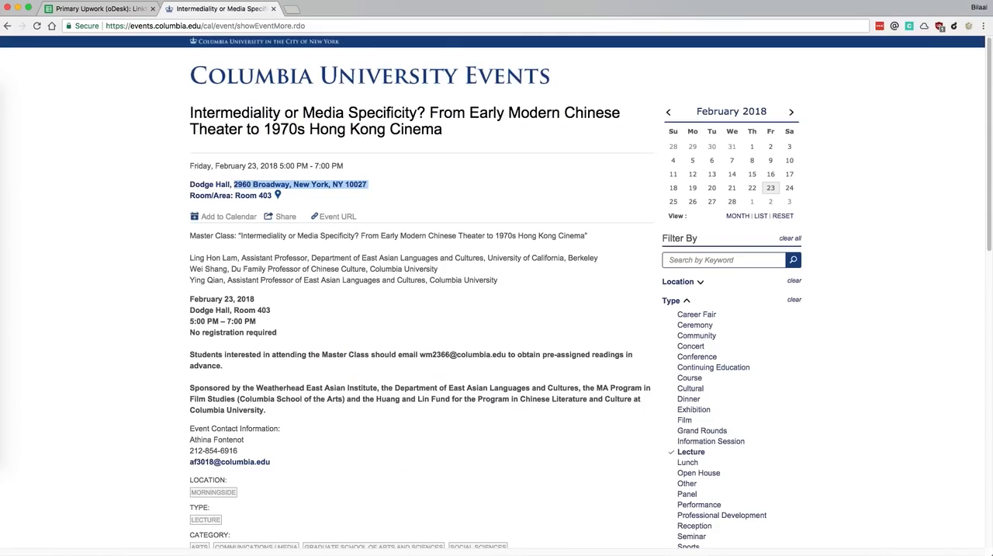
pyautogui.click(261, 195)
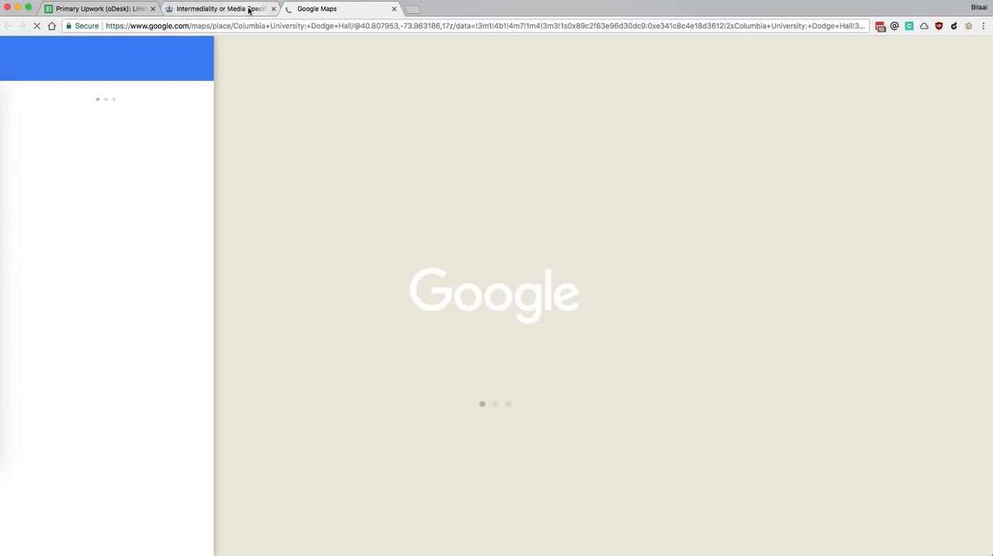
pyautogui.press('super+w')
pyautogui.scroll(-1, 349, 172)
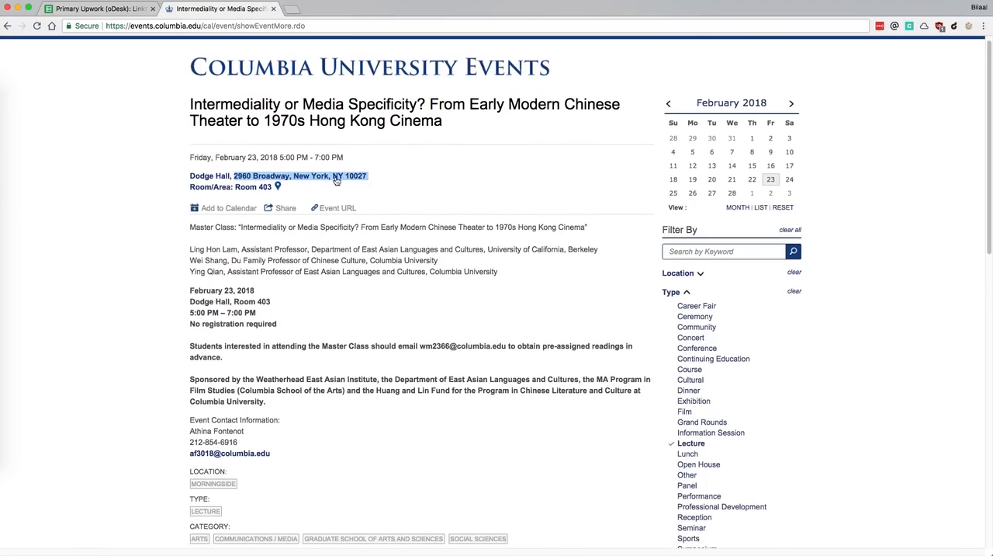
pyautogui.click(185, 192)
pyautogui.moveTo(290, 188); pyautogui.dragTo(236, 188)
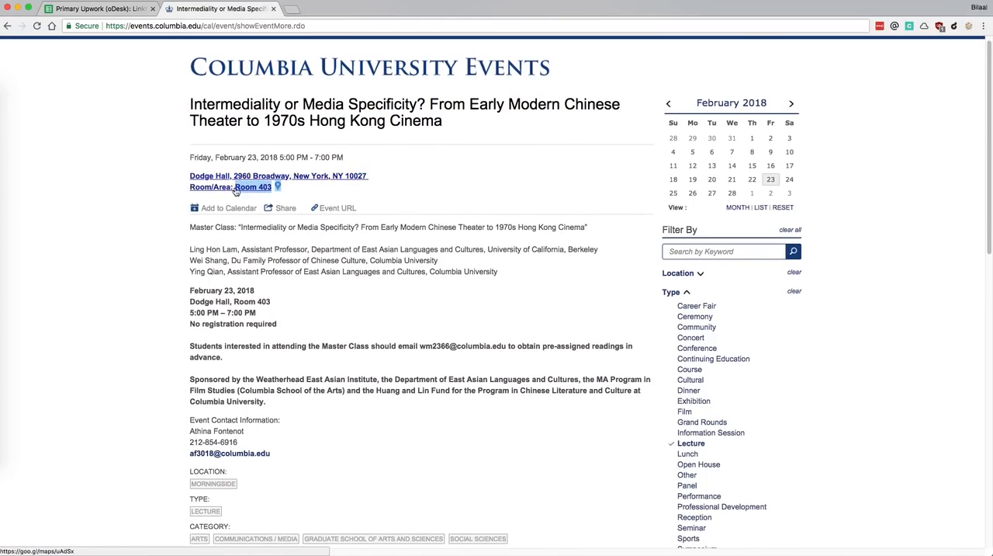
pyautogui.click(111, 11)
pyautogui.click(222, 9)
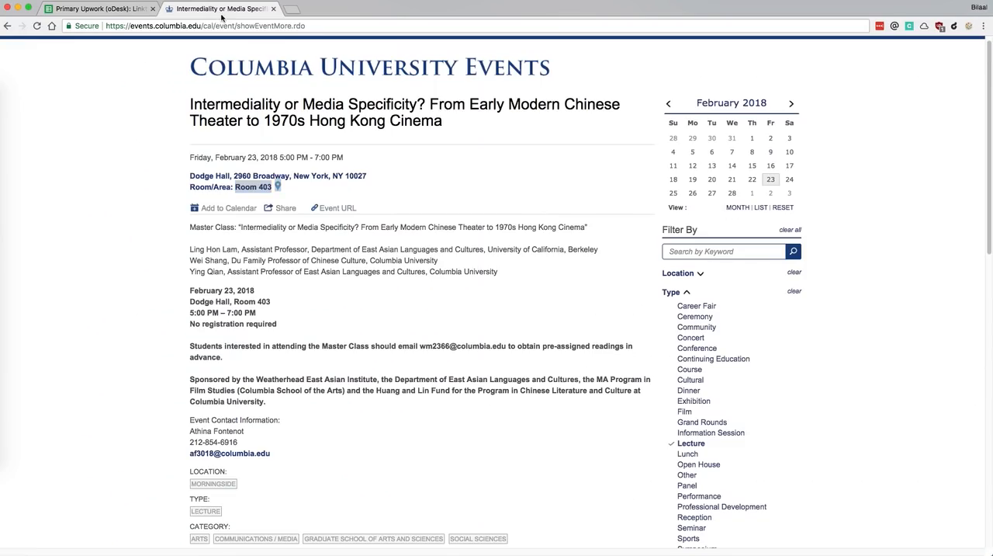
# Set the Room of the Linktank event location to 403
pyautogui.press('super+grave')
pyautogui.click(290, 440)
pyautogui.press('super+v')
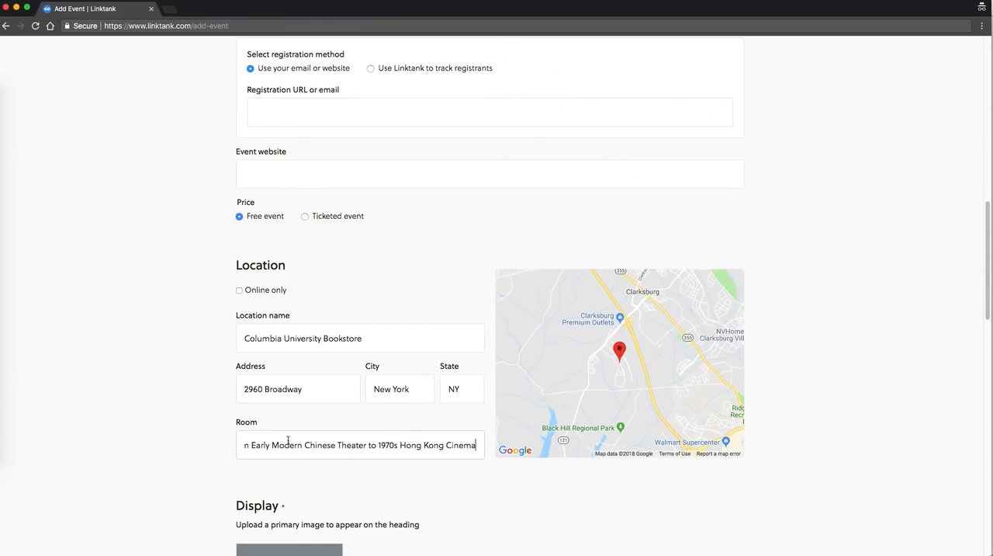
pyautogui.press('super+a')
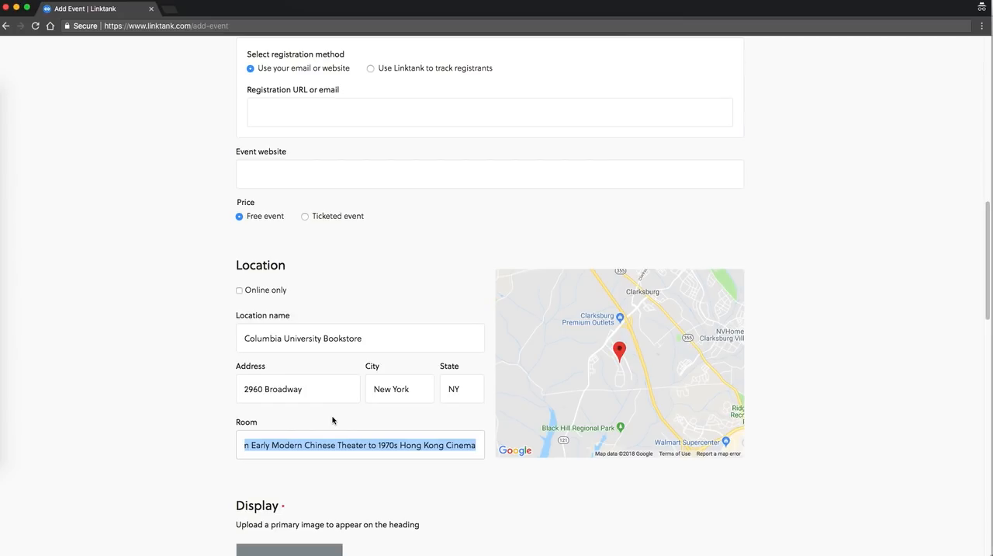
pyautogui.write('403')
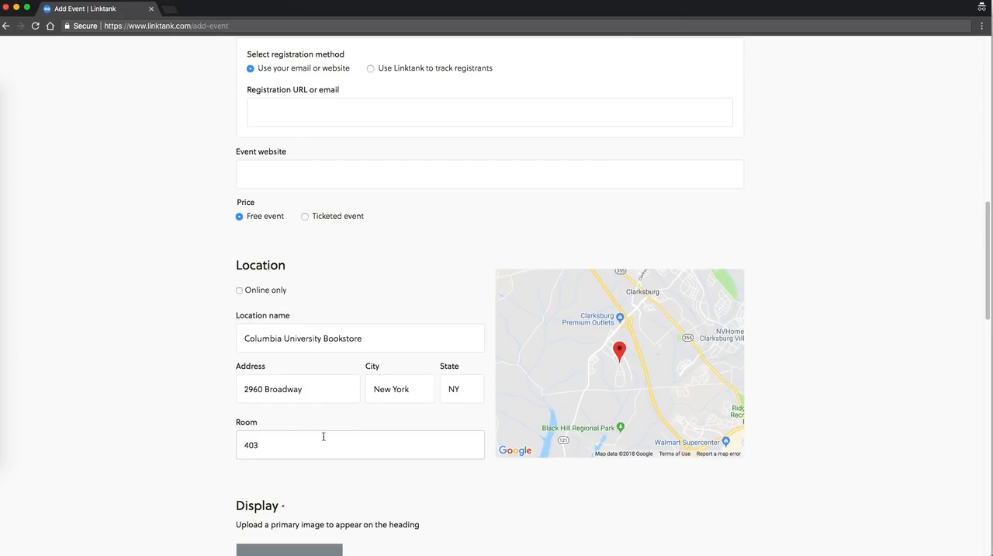
# Change the location name to Columbia University and re-enter the venue's street address
pyautogui.click(149, 392)
pyautogui.doubleClick(350, 338)
pyautogui.press('BackSpace')
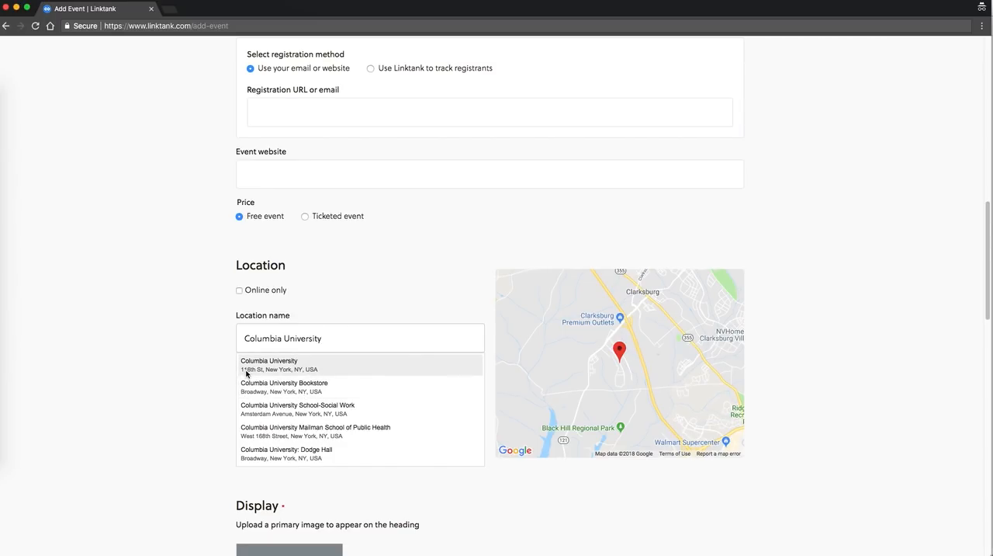
pyautogui.click(205, 373)
pyautogui.click(279, 400)
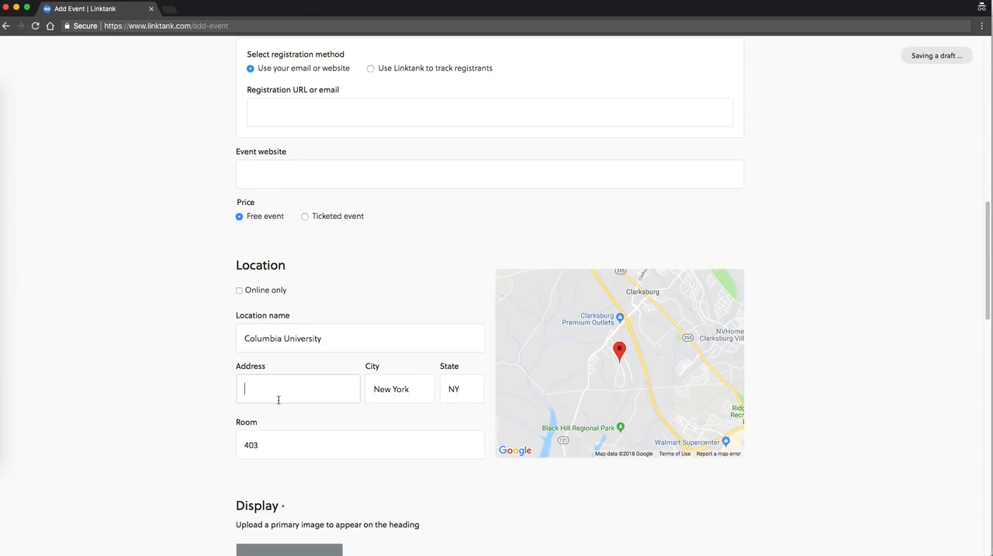
pyautogui.write('2960 Broadway')
pyautogui.press('Tab')
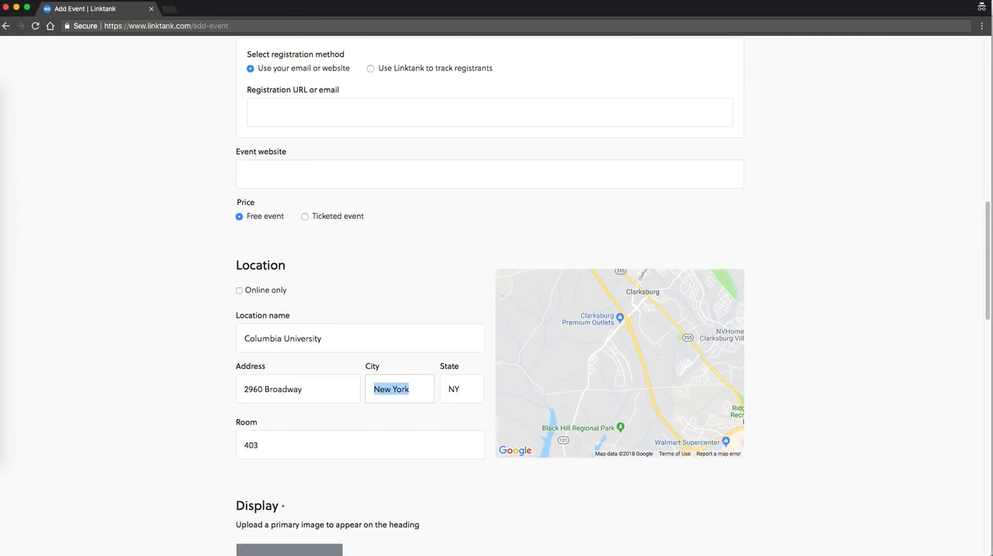
# Copy the first listed speaker's name from the Columbia event page into the Linktank form's Speaker name
pyautogui.press('super+grave')
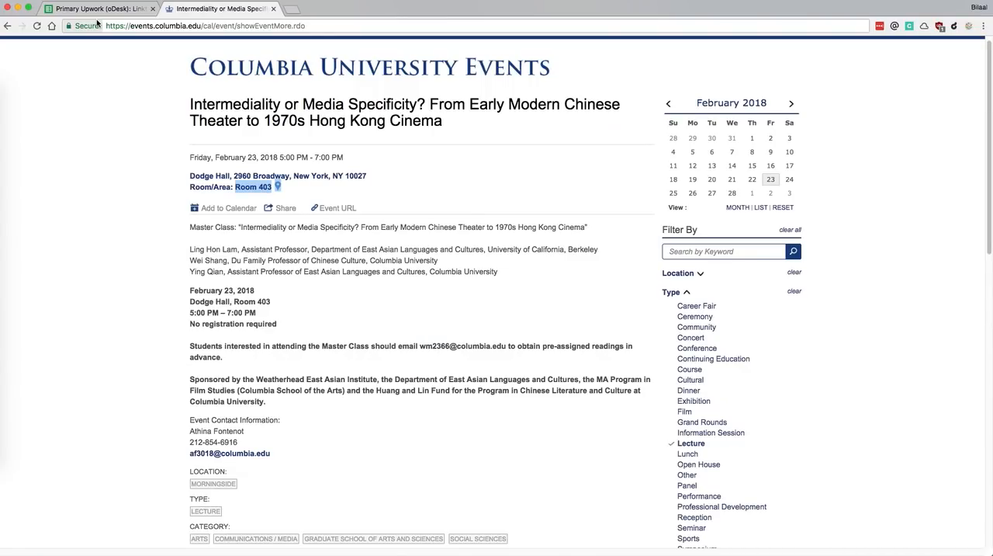
pyautogui.press('super+grave')
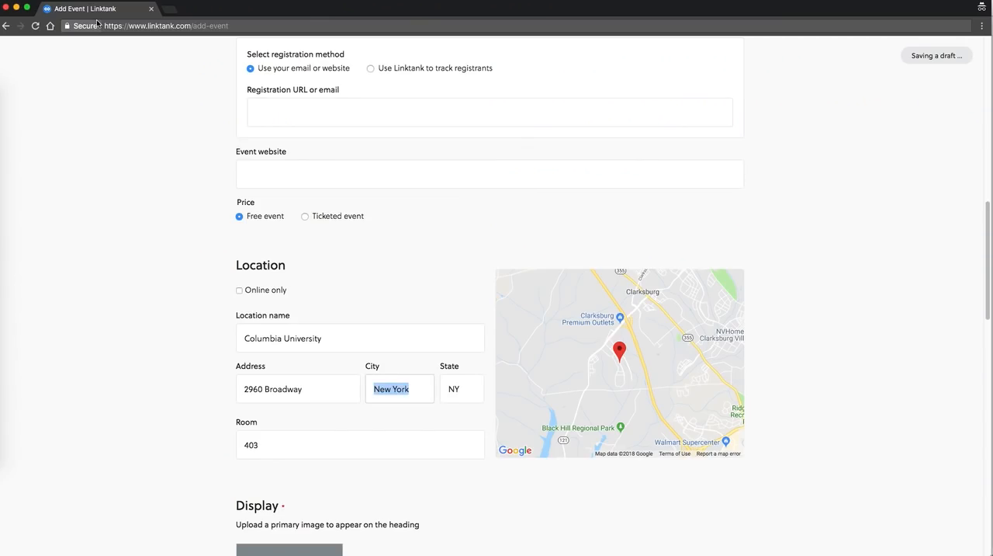
pyautogui.scroll(-10, 149, 321)
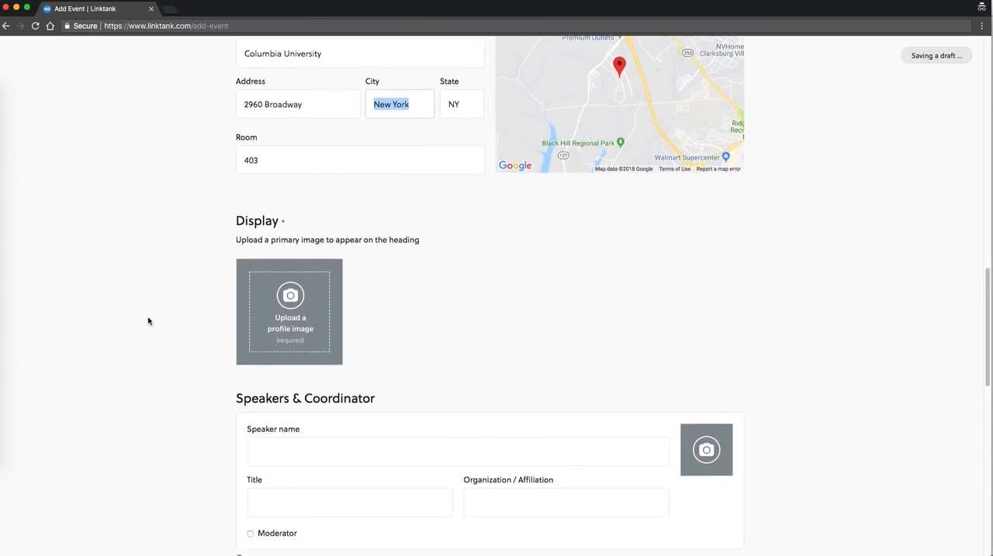
pyautogui.press('super+grave')
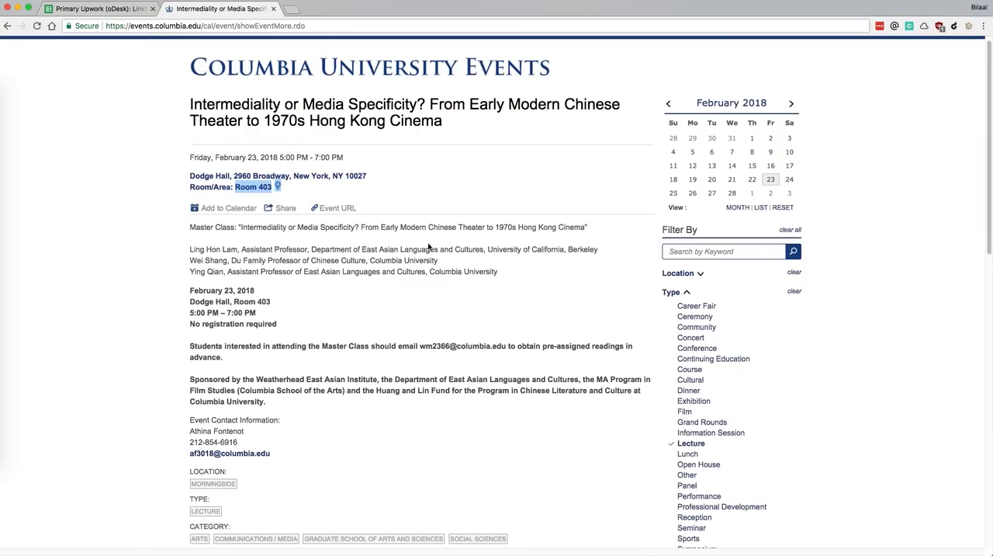
pyautogui.scroll(-1, 431, 269)
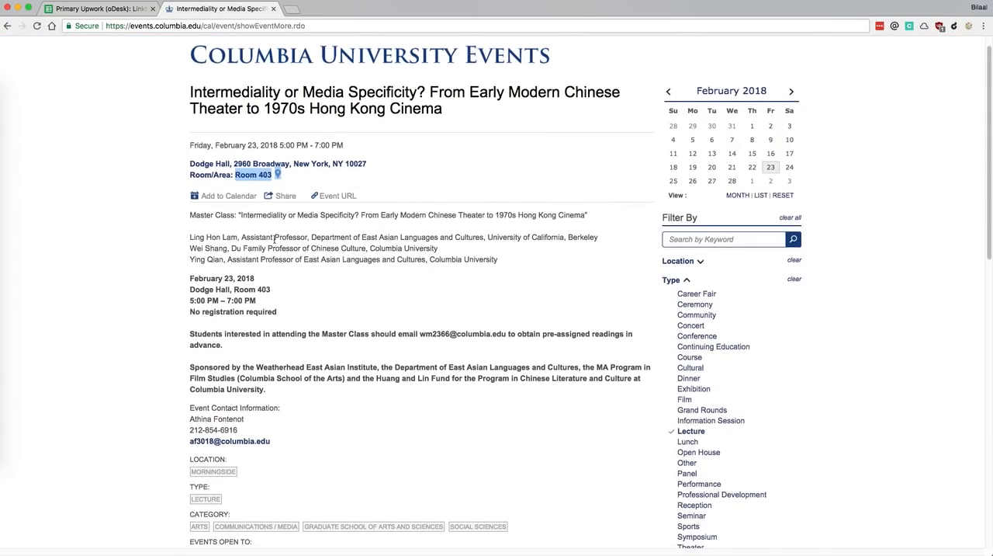
pyautogui.moveTo(238, 238); pyautogui.dragTo(186, 239)
pyautogui.press('super+c')
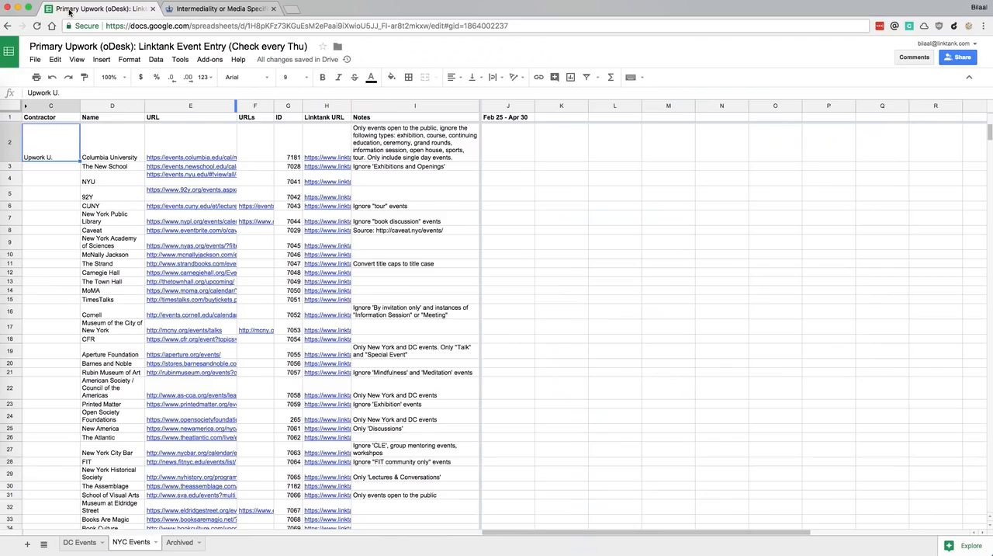
pyautogui.click(70, 10)
pyautogui.click(199, 8)
pyautogui.press('super+grave')
pyautogui.click(309, 330)
pyautogui.press('super+v')
# Copy "Assistant Professor" from the first speaker's listing on the Columbia event page into the speaker's Title
pyautogui.press('super+grave')
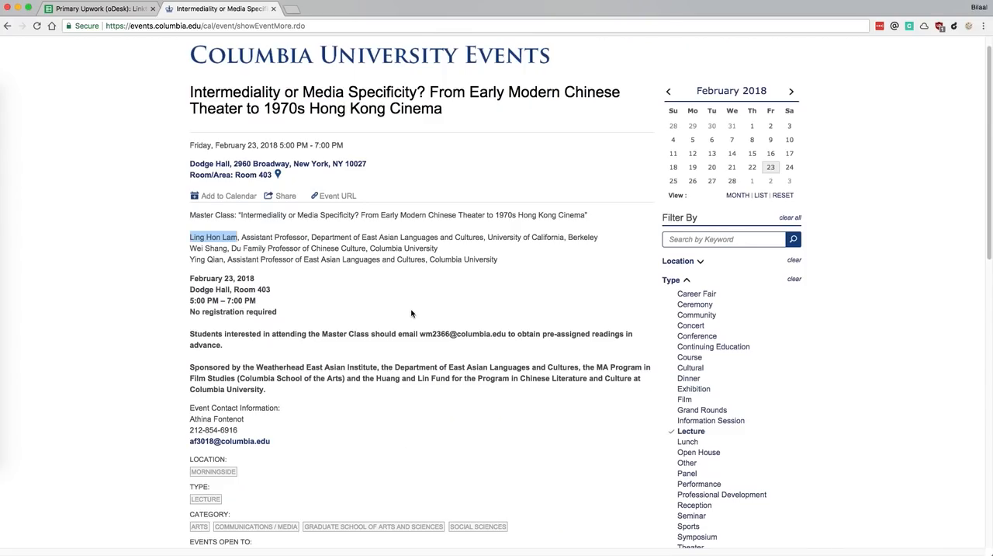
pyautogui.click(344, 248)
pyautogui.moveTo(309, 237); pyautogui.dragTo(242, 237)
pyautogui.press('super+c')
pyautogui.press('super+grave')
pyautogui.click(285, 381)
pyautogui.press('super+v')
# Copy "University of California, Berkeley" from the Columbia event page into the speaker's Organization / Affiliation
pyautogui.press('super+grave')
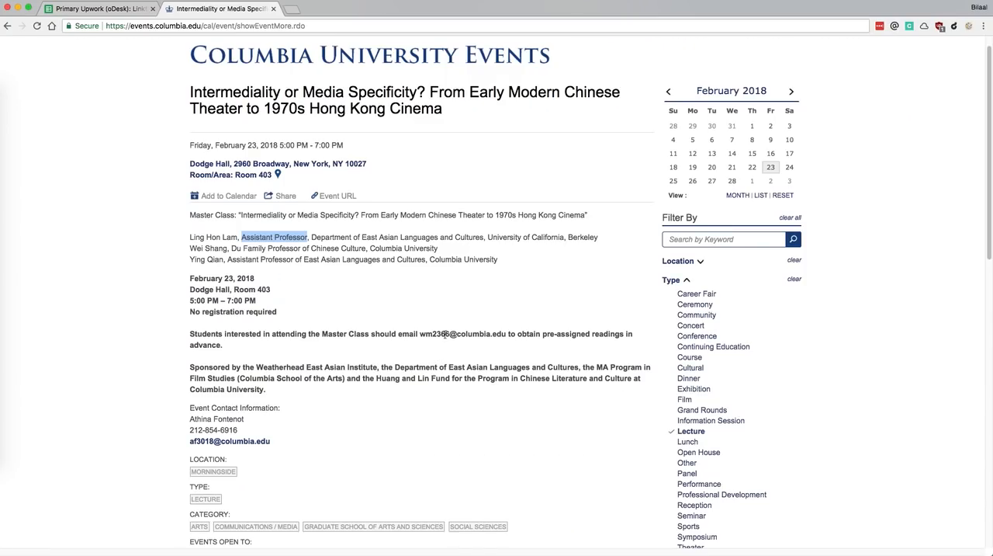
pyautogui.press('super+grave')
pyautogui.press('super+grave')
pyautogui.moveTo(601, 240); pyautogui.dragTo(489, 240)
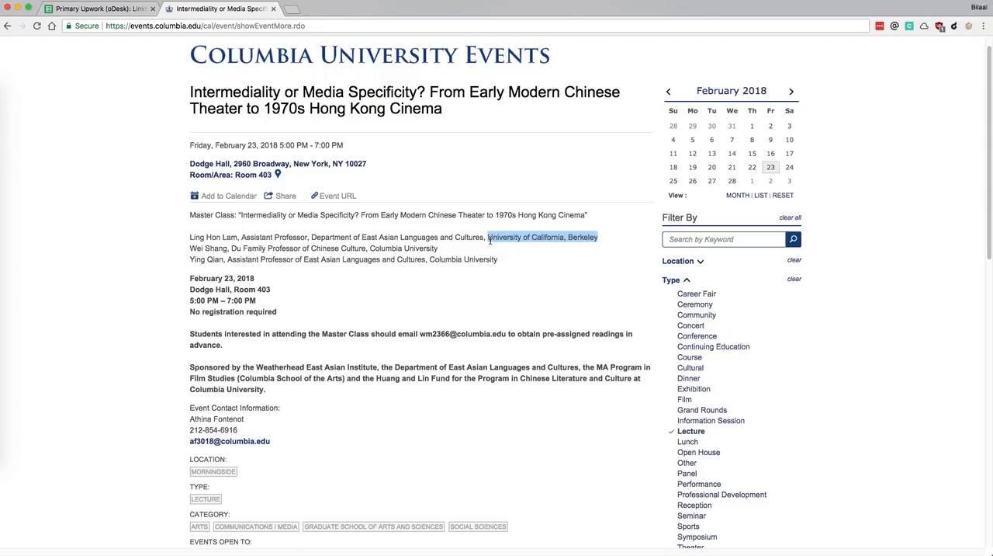
pyautogui.press('super+c')
pyautogui.press('super+grave')
pyautogui.click(473, 380)
pyautogui.press('super+v')
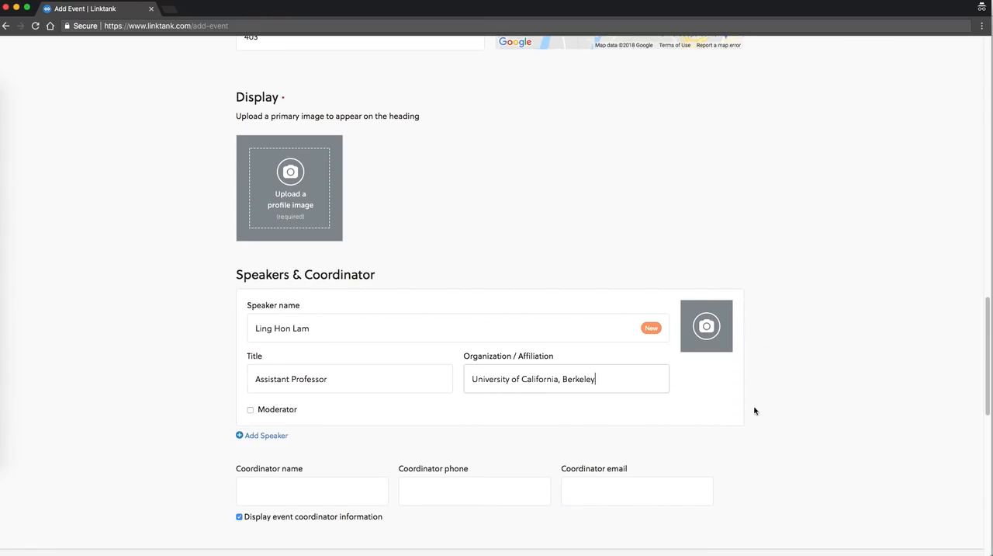
# Try to publish the event with the free, no-promotion option selected
pyautogui.scroll(-3, 803, 407)
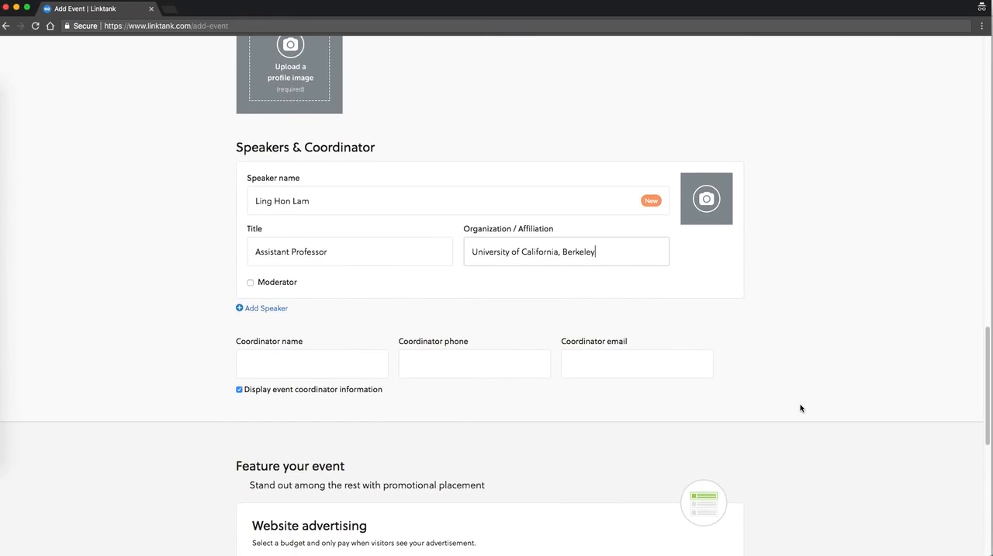
pyautogui.scroll(-10, 799, 406)
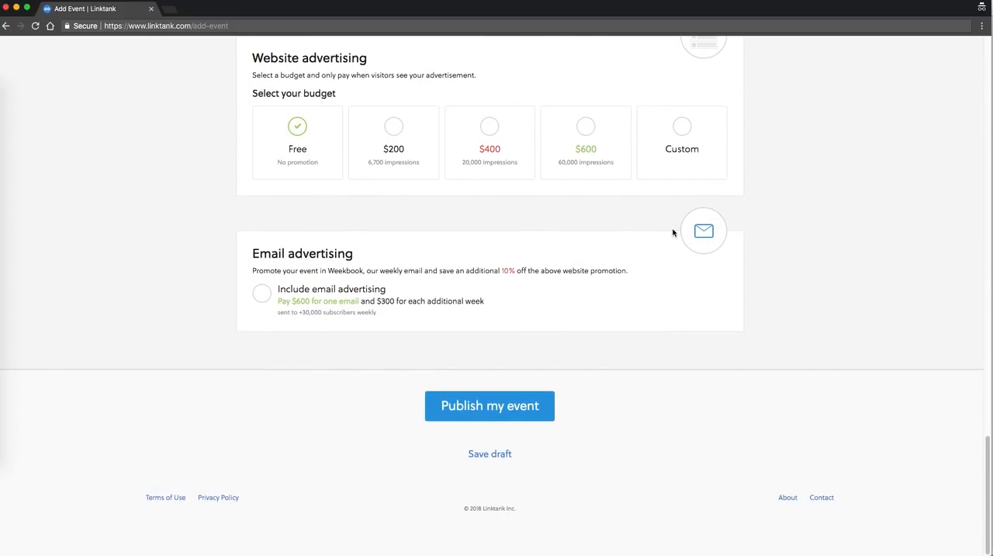
pyautogui.scroll(10, 517, 406)
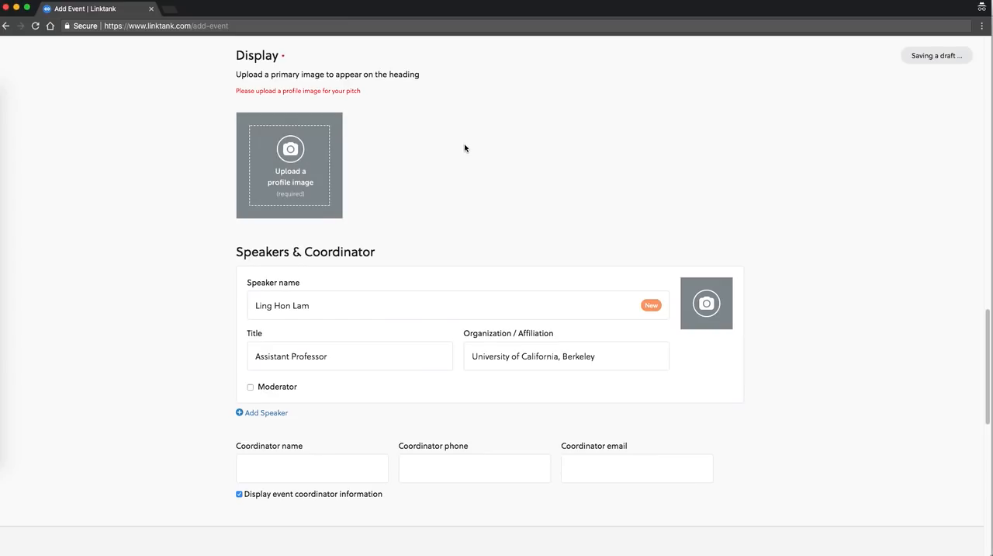
pyautogui.scroll(1, 264, 153)
# Search Google Images for "columbia university" in a new browser tab
pyautogui.press('super+grave')
pyautogui.scroll(2, 141, 146)
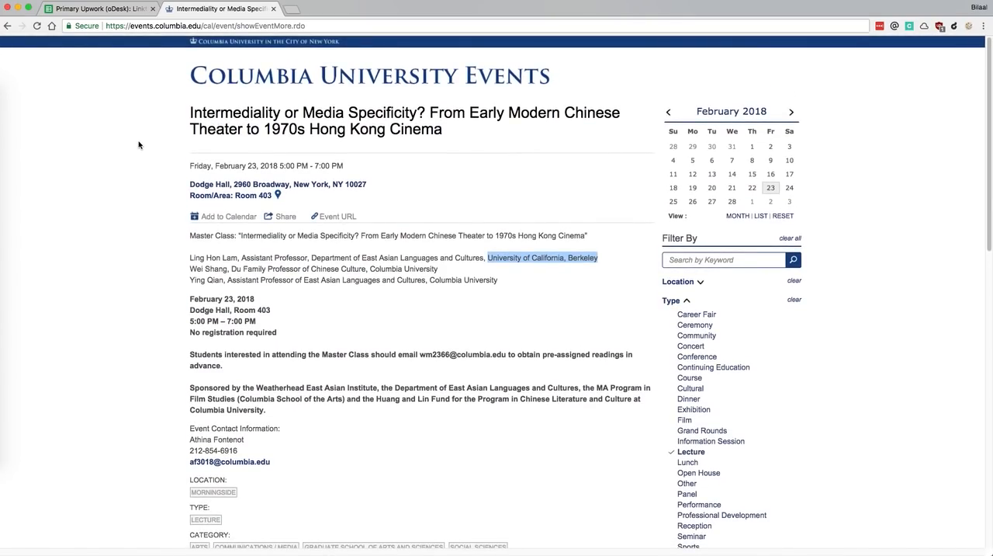
pyautogui.scroll(1, 138, 146)
pyautogui.press('super+t')
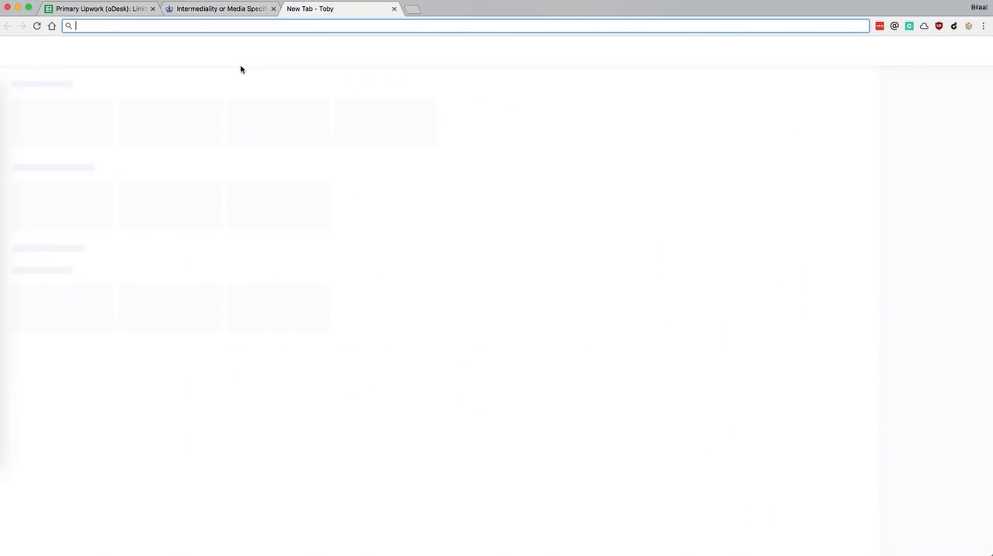
pyautogui.write('columbia ')
pyautogui.write('university')
pyautogui.press('Return')
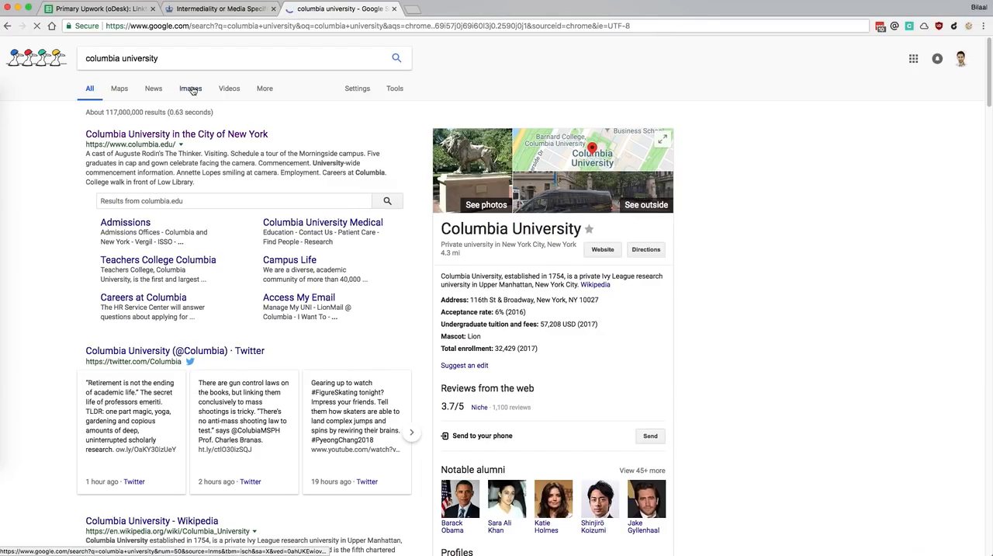
pyautogui.click(192, 90)
# Preview the Columbia logo results and save the blue crown logo from the university's Twitter profile
pyautogui.click(389, 179)
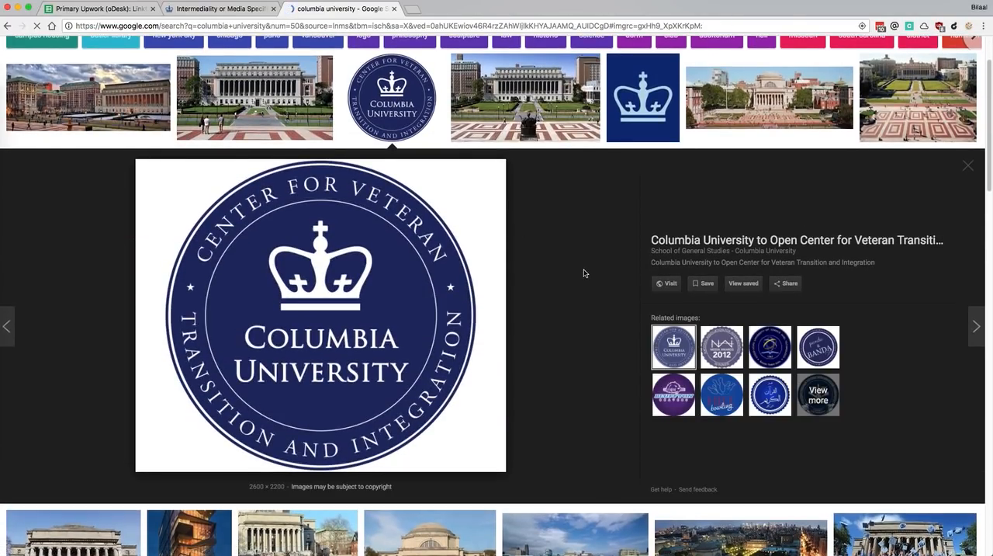
pyautogui.scroll(2, 580, 271)
pyautogui.click(664, 197)
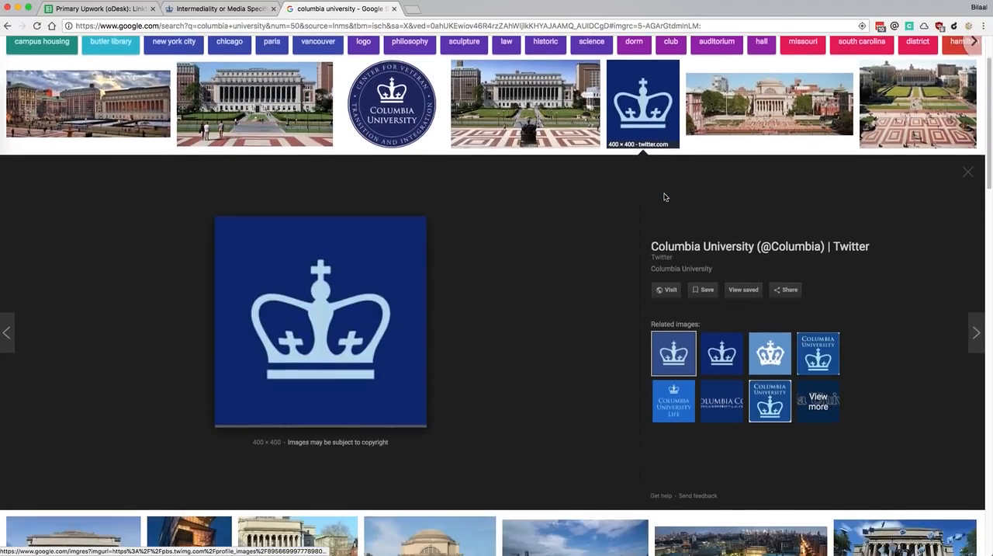
pyautogui.moveTo(350, 318); pyautogui.dragTo(2, 384)
# Return to the Linktank form and upload the saved Columbia crown logo as the event's primary display image
pyautogui.click(97, 9)
pyautogui.click(225, 9)
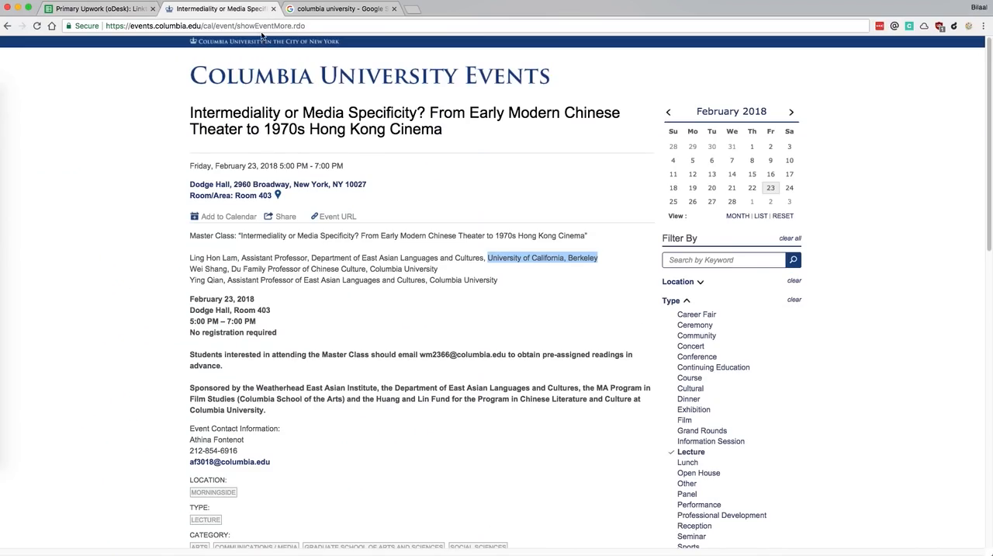
pyautogui.press('super+grave')
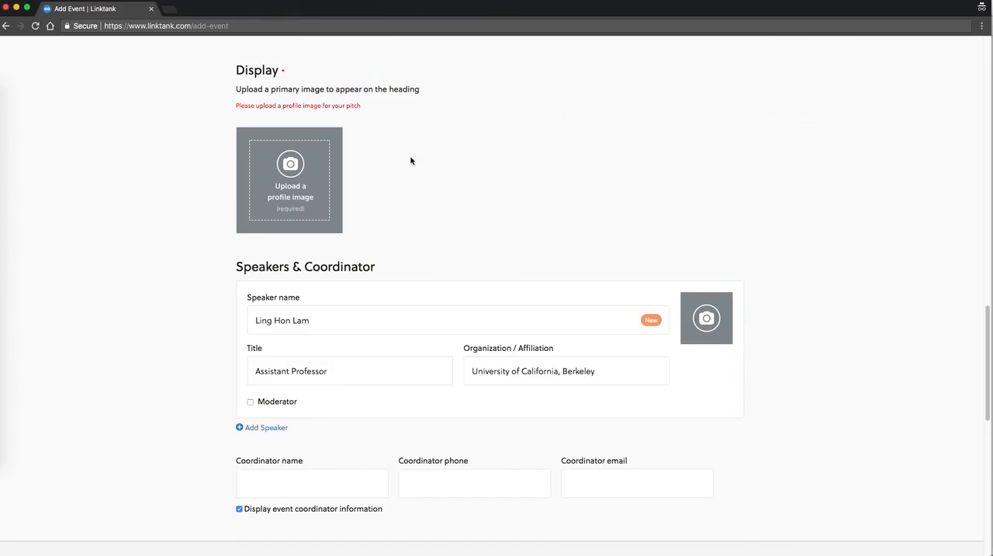
pyautogui.click(285, 208)
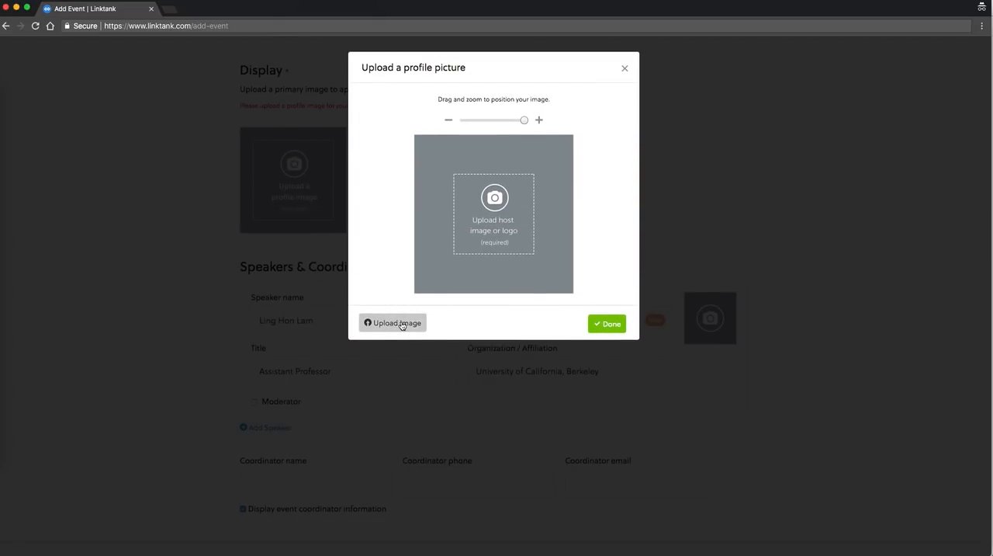
pyautogui.click(401, 323)
pyautogui.click(318, 71)
pyautogui.doubleClick(318, 71)
pyautogui.click(606, 323)
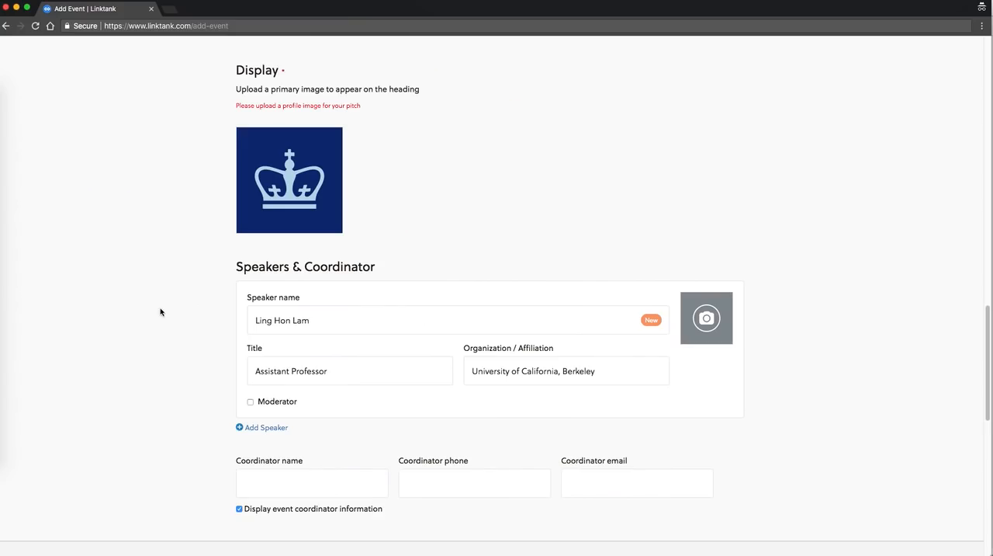
# Publish the event on Linktank and review its published page
pyautogui.scroll(-15, 164, 312)
pyautogui.click(457, 403)
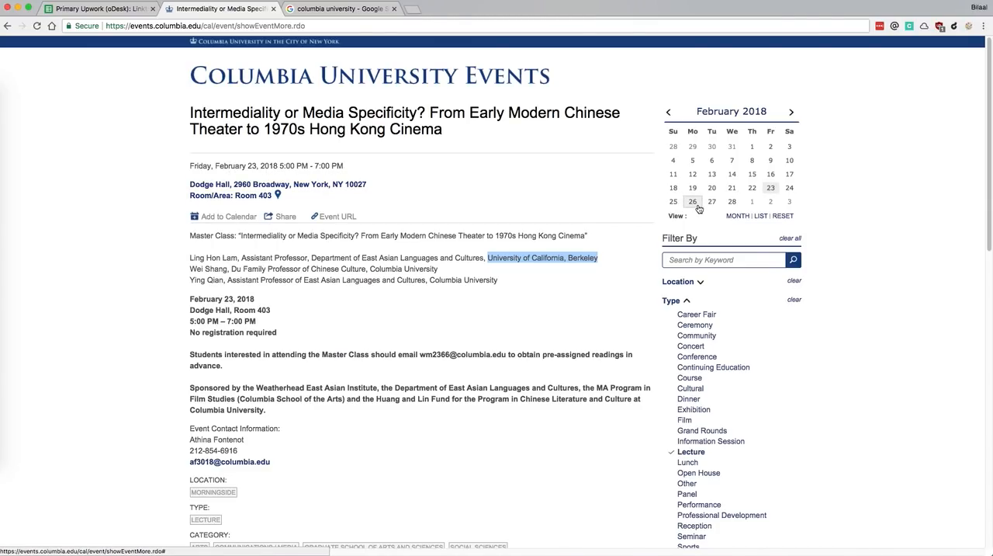
pyautogui.click(373, 61)
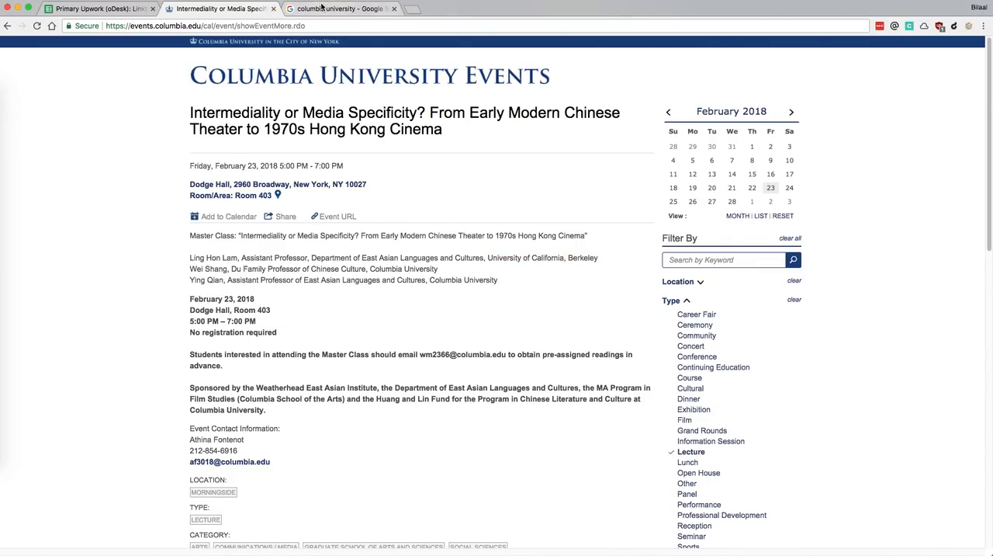
pyautogui.press('super+grave')
pyautogui.scroll(-2, 488, 280)
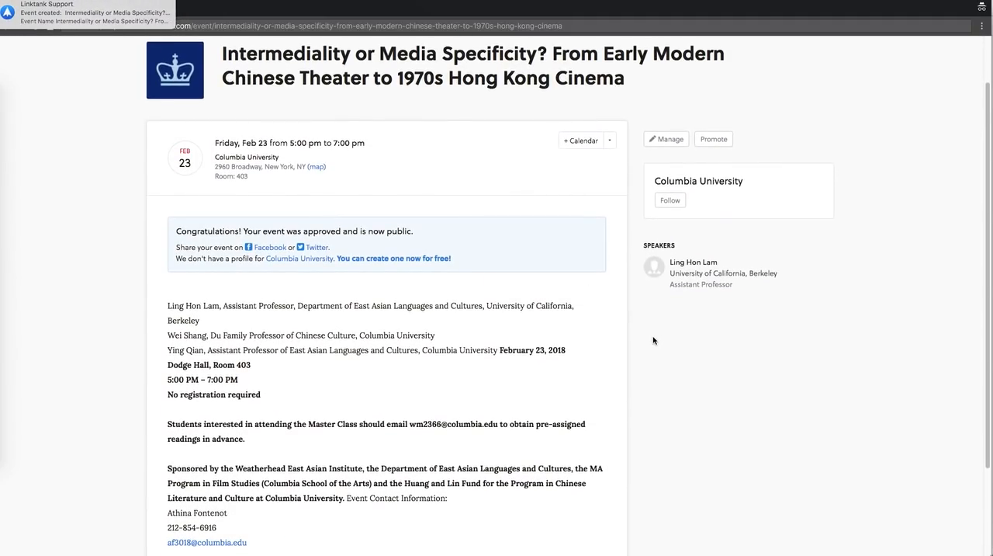
pyautogui.scroll(-4, 653, 340)
pyautogui.scroll(6, 653, 340)
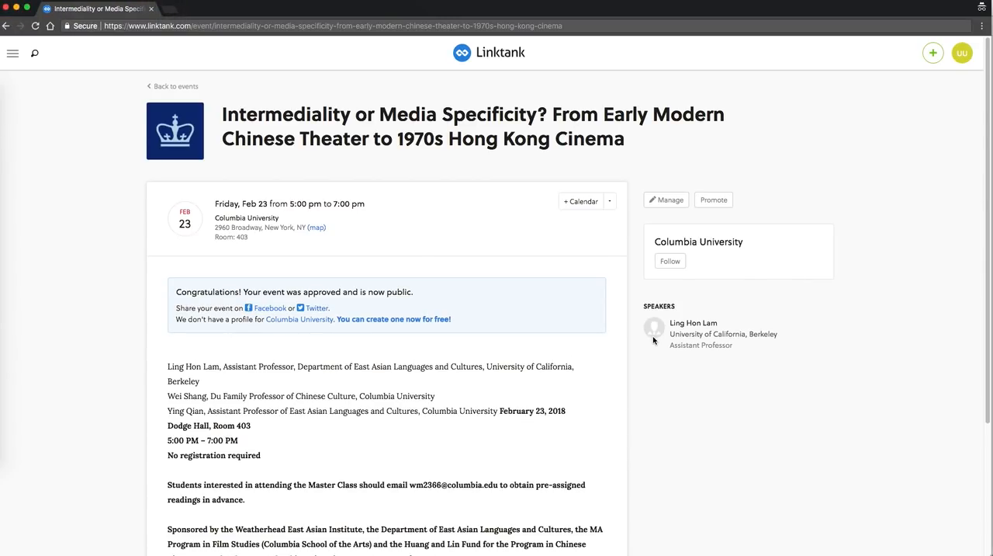
# Switch to the event entry spreadsheet and record 1 event for Columbia University under Feb 25 - Apr 30
pyautogui.press('super+grave')
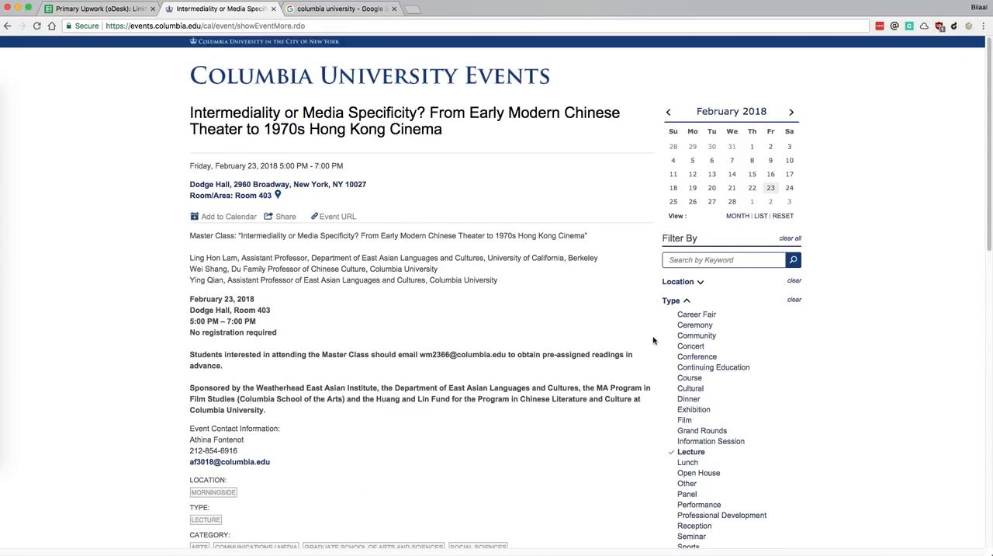
pyautogui.press('super+grave')
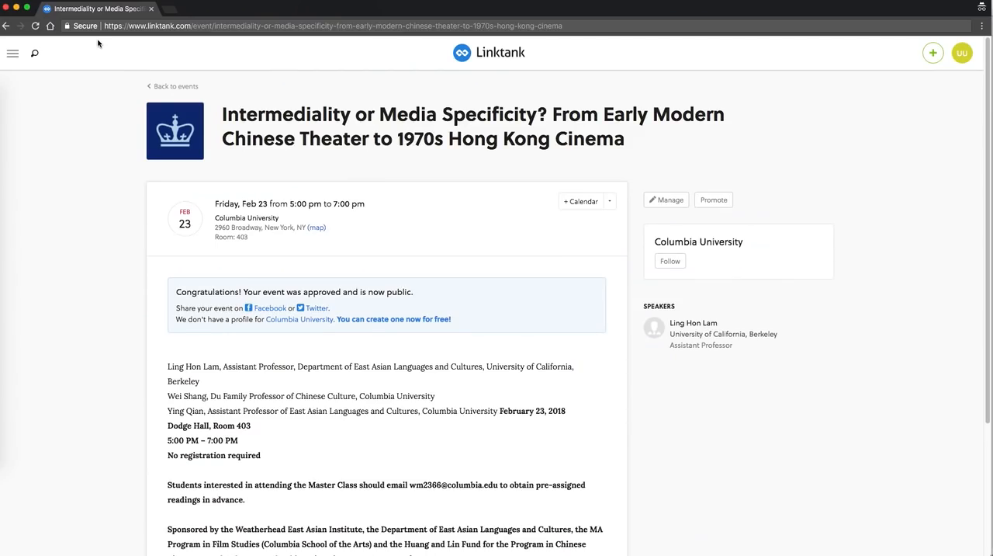
pyautogui.press('super+grave')
pyautogui.press('super+grave')
pyautogui.click(503, 152)
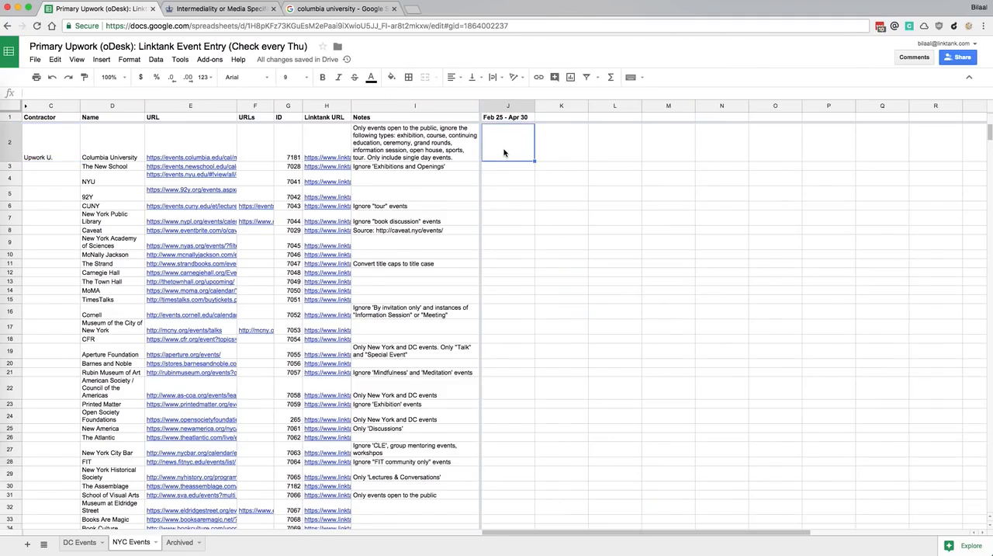
pyautogui.write('1')
pyautogui.press('Return')
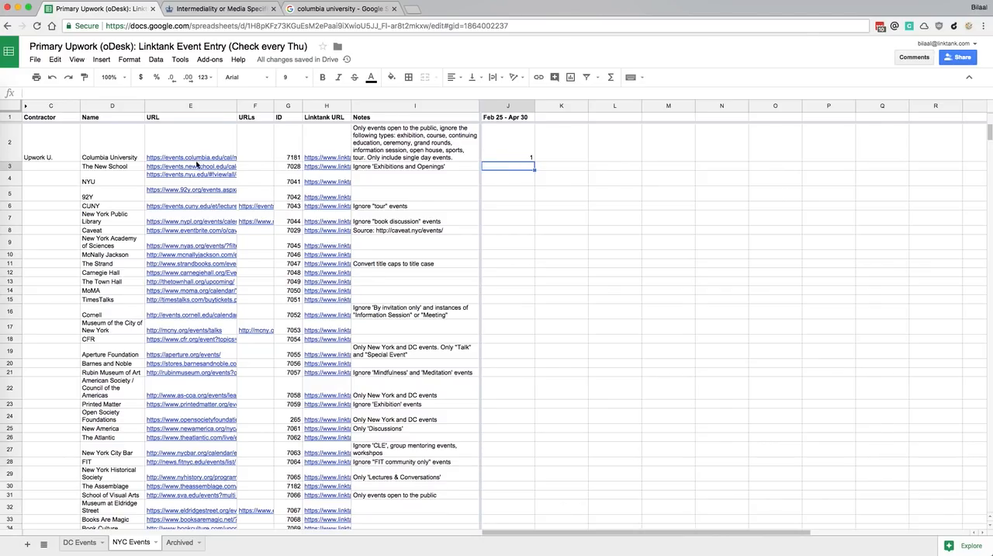
# Examine the DC Events sheet's event counts by period, and look through the organizations listed in NYC Events
pyautogui.click(55, 169)
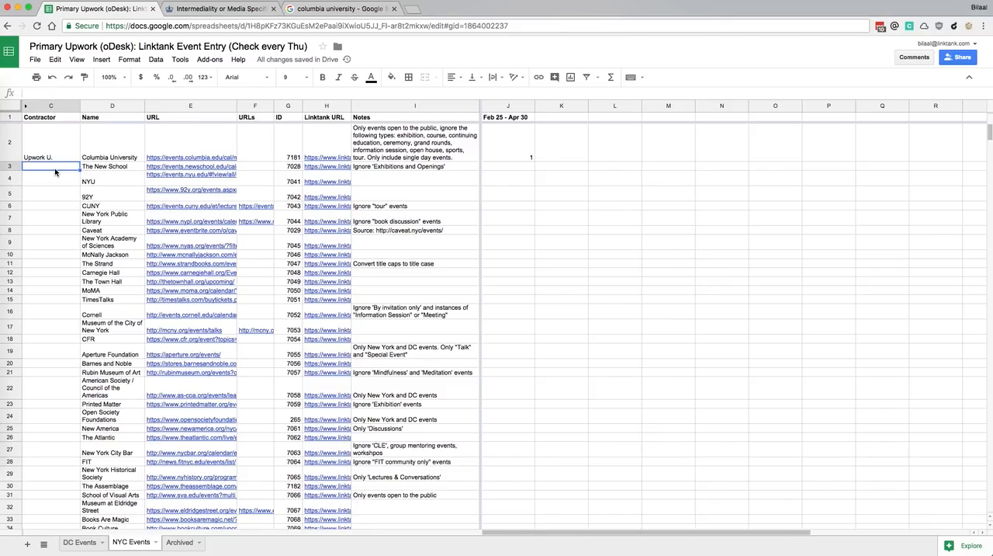
pyautogui.moveTo(177, 172)
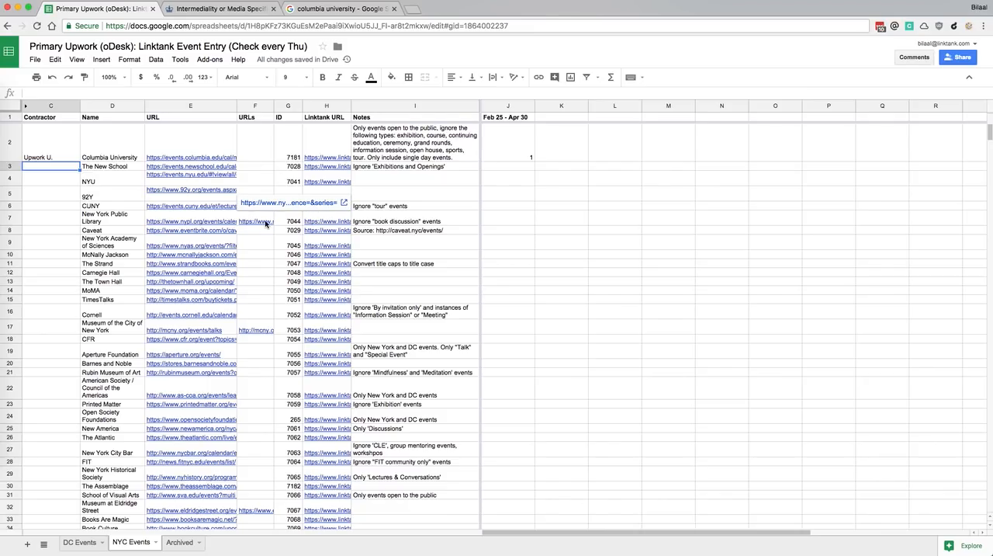
pyautogui.click(103, 542)
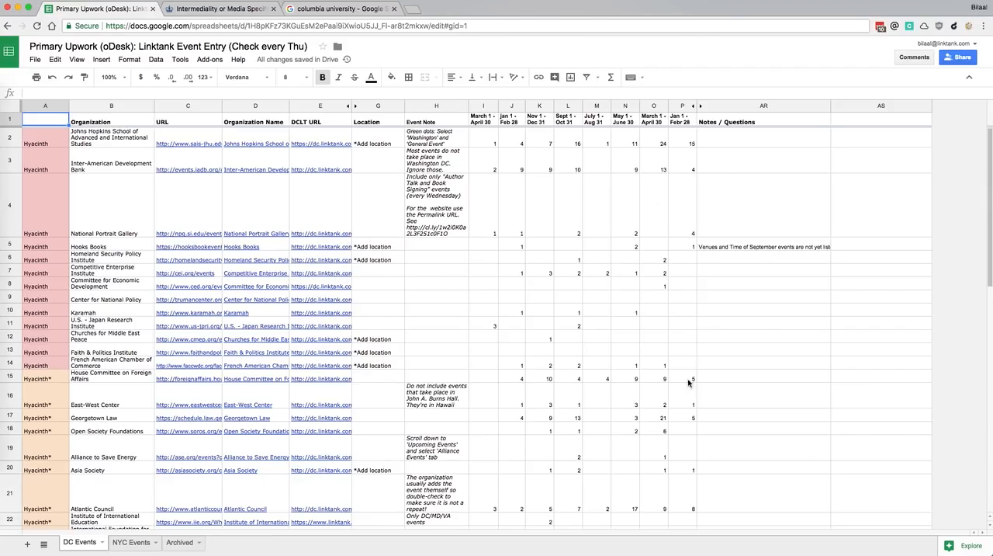
pyautogui.click(644, 246)
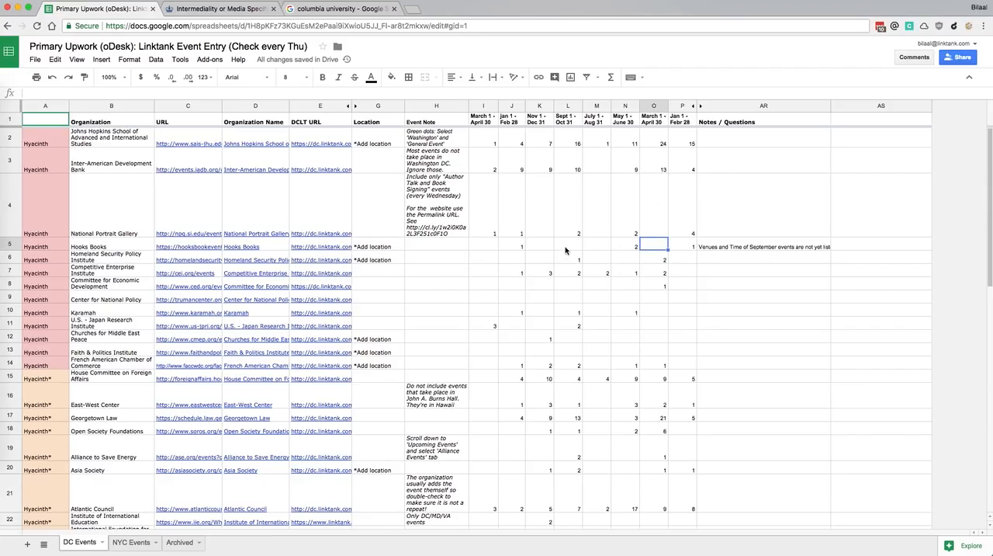
pyautogui.scroll(-10, 574, 249)
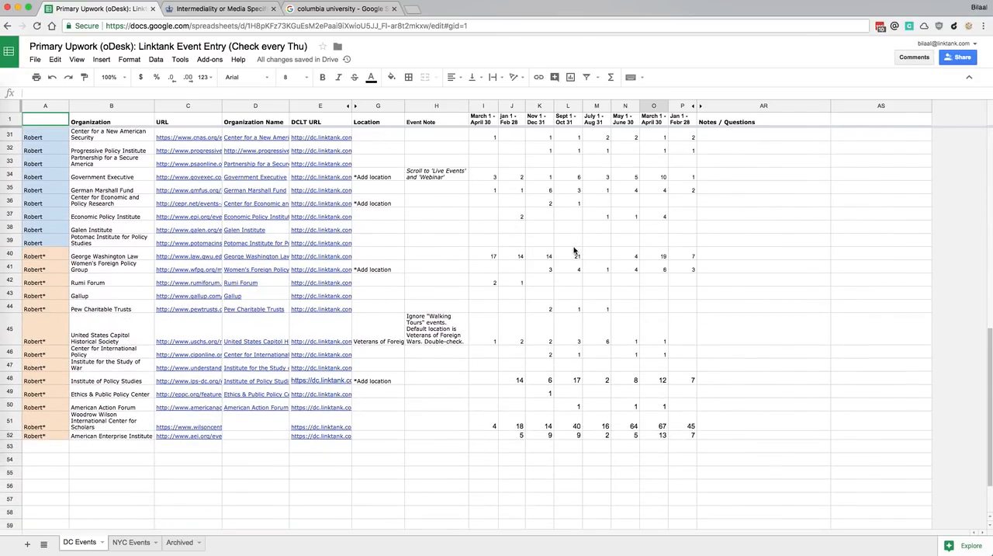
pyautogui.scroll(10, 574, 249)
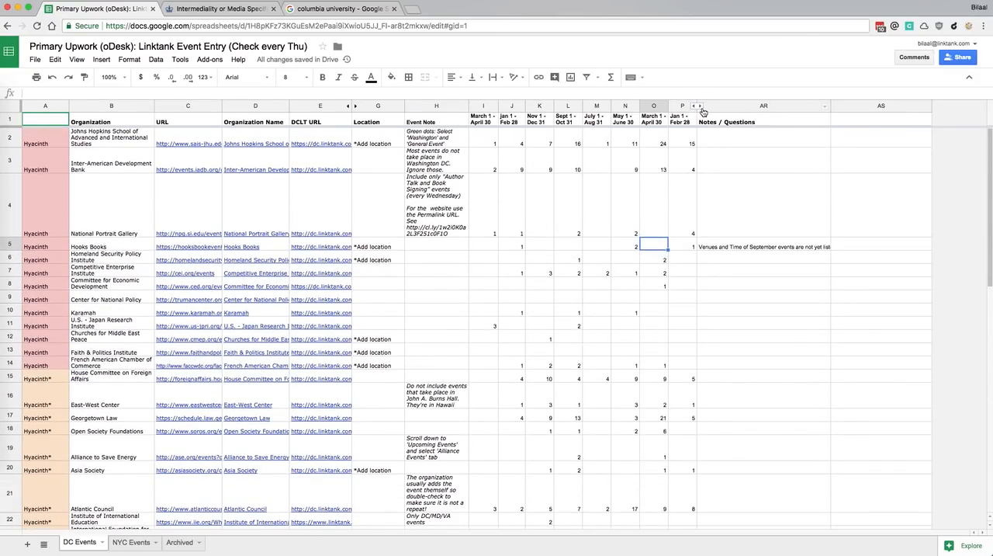
pyautogui.click(681, 122)
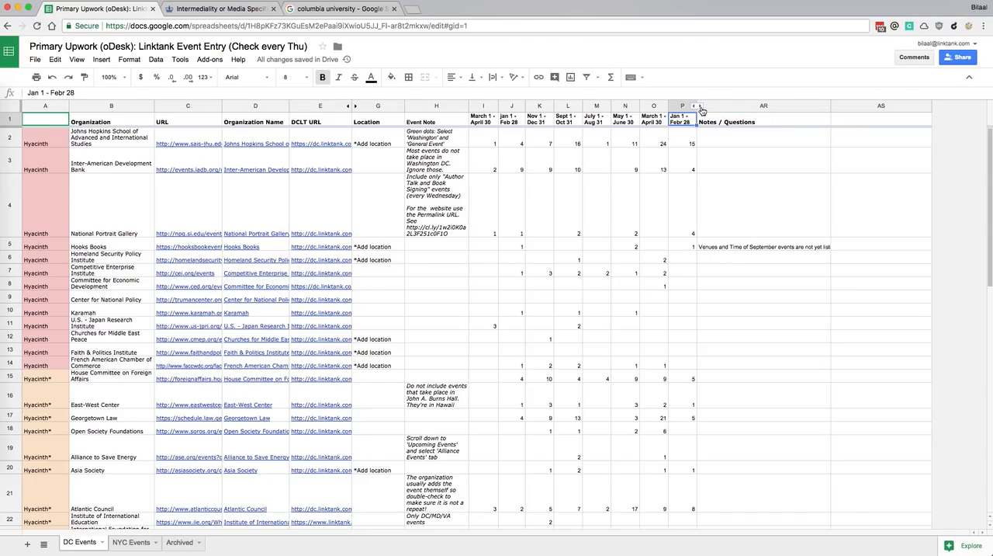
pyautogui.click(129, 542)
pyautogui.scroll(-4, 385, 291)
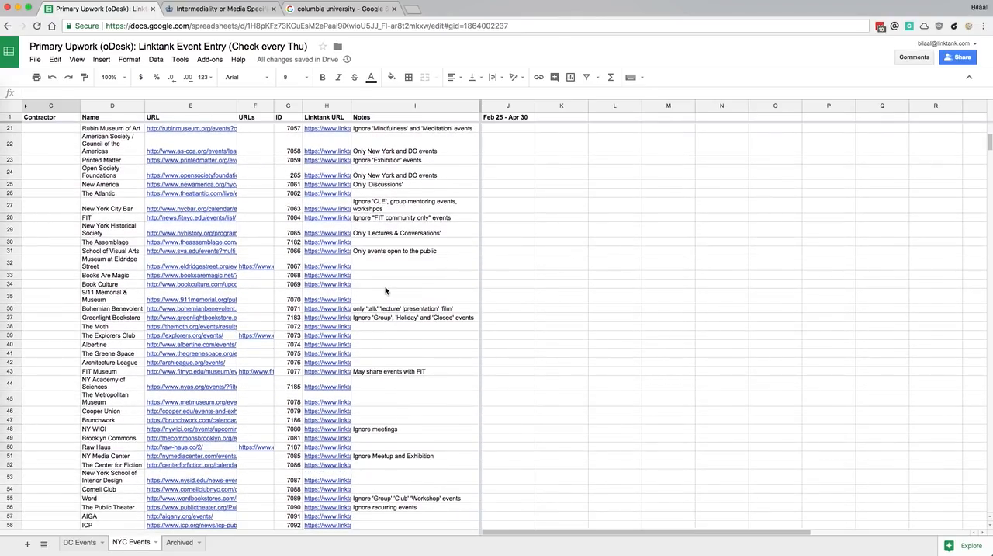